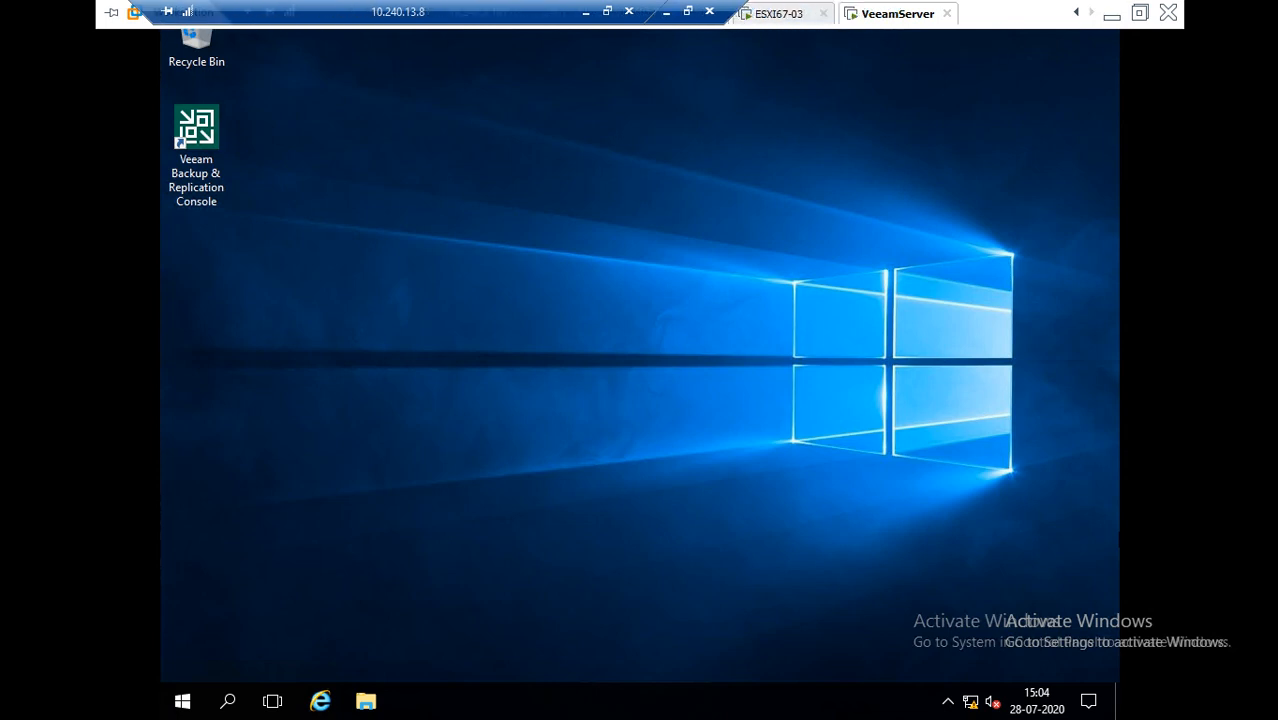
# In the VeeamServer virtual machine's settings, start adding a hard disk of type SCSI as a new virtual disk.
pyautogui.rightClick(905, 14)
pyautogui.click(972, 256)
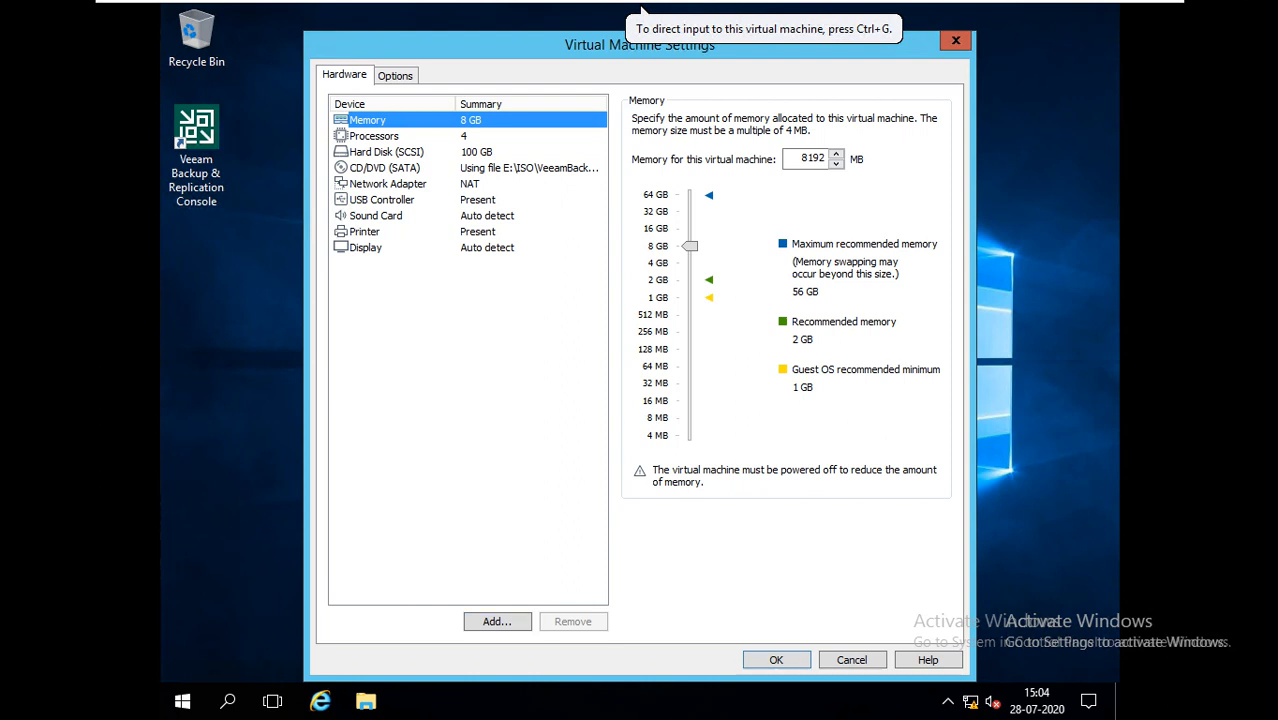
pyautogui.click(497, 621)
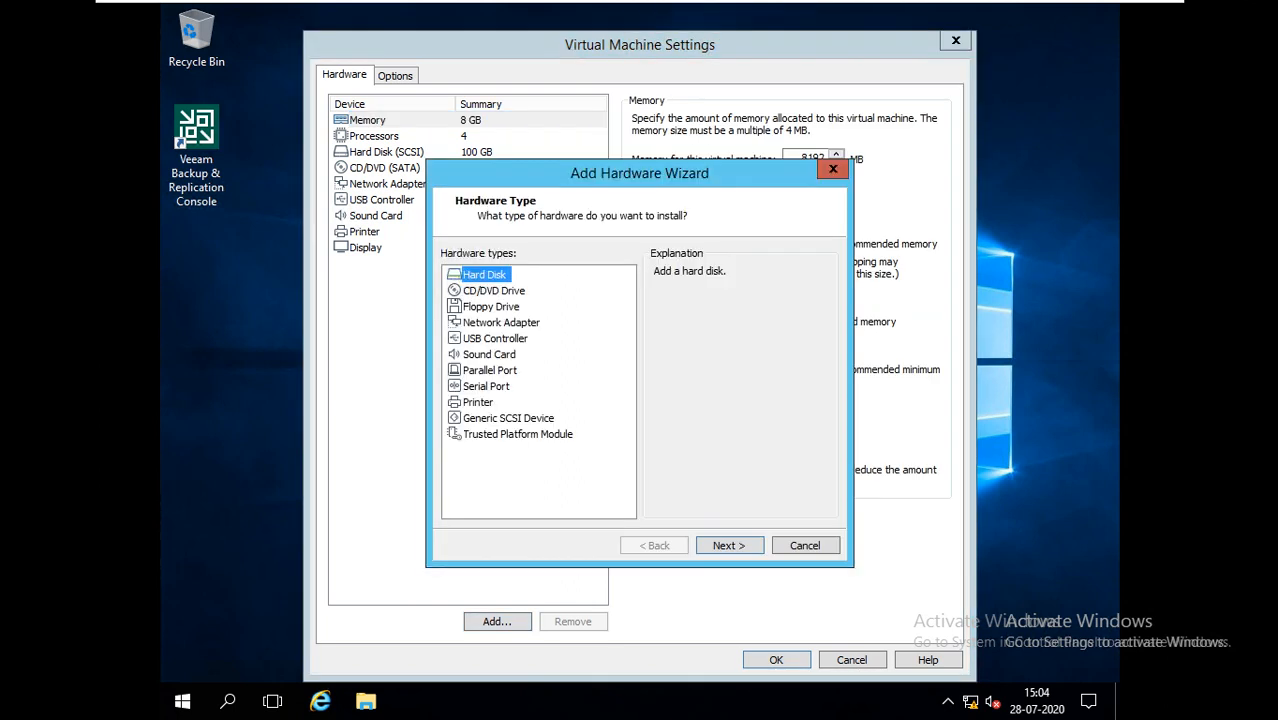
pyautogui.press('Return')
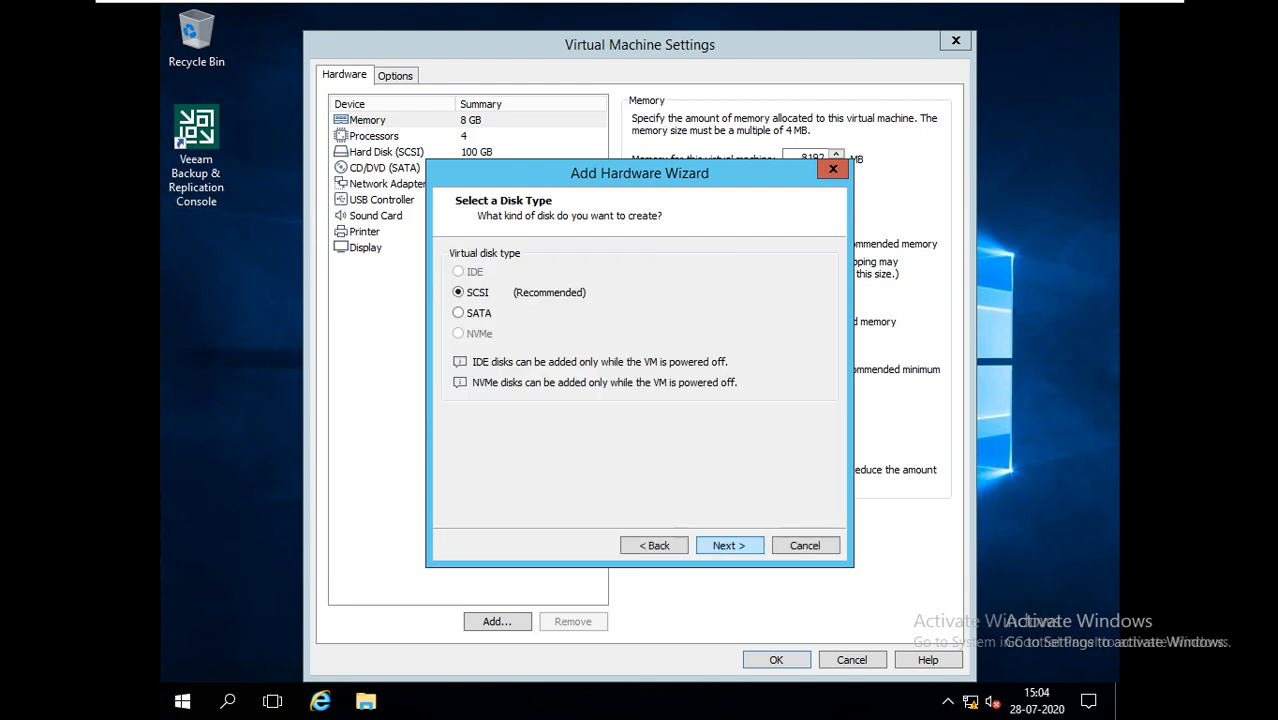
pyautogui.press('Return')
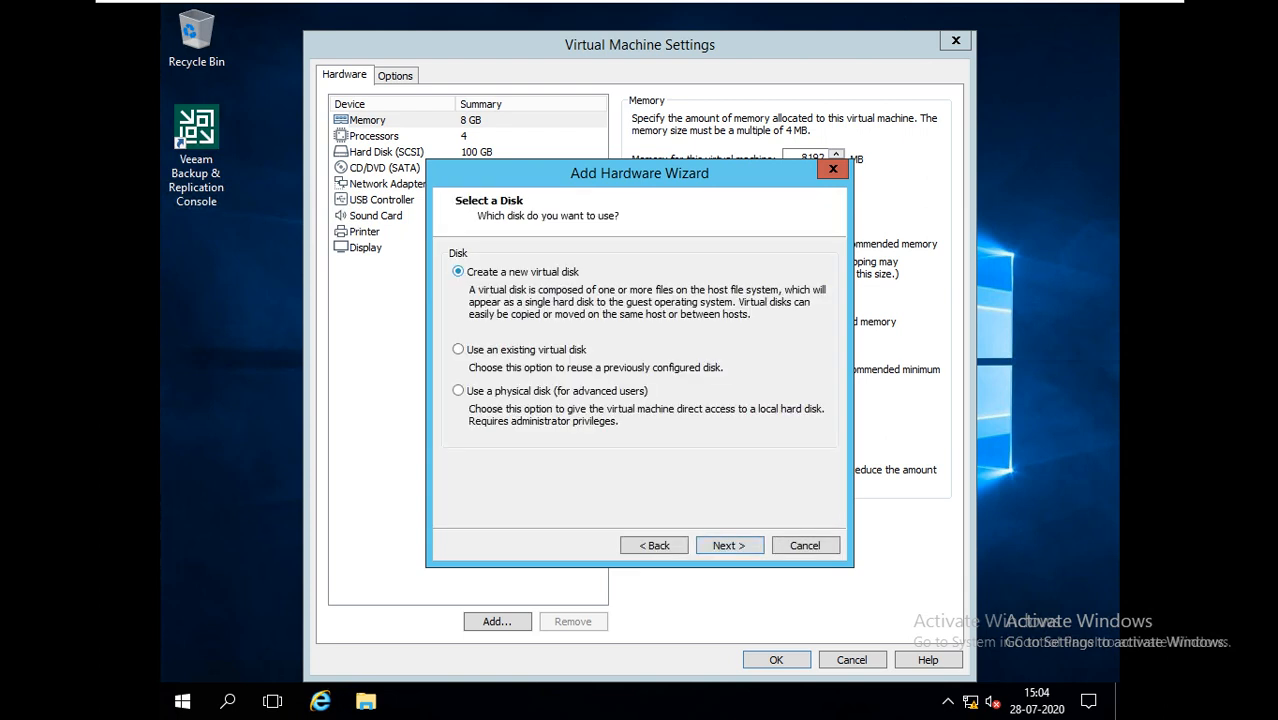
pyautogui.press('Return')
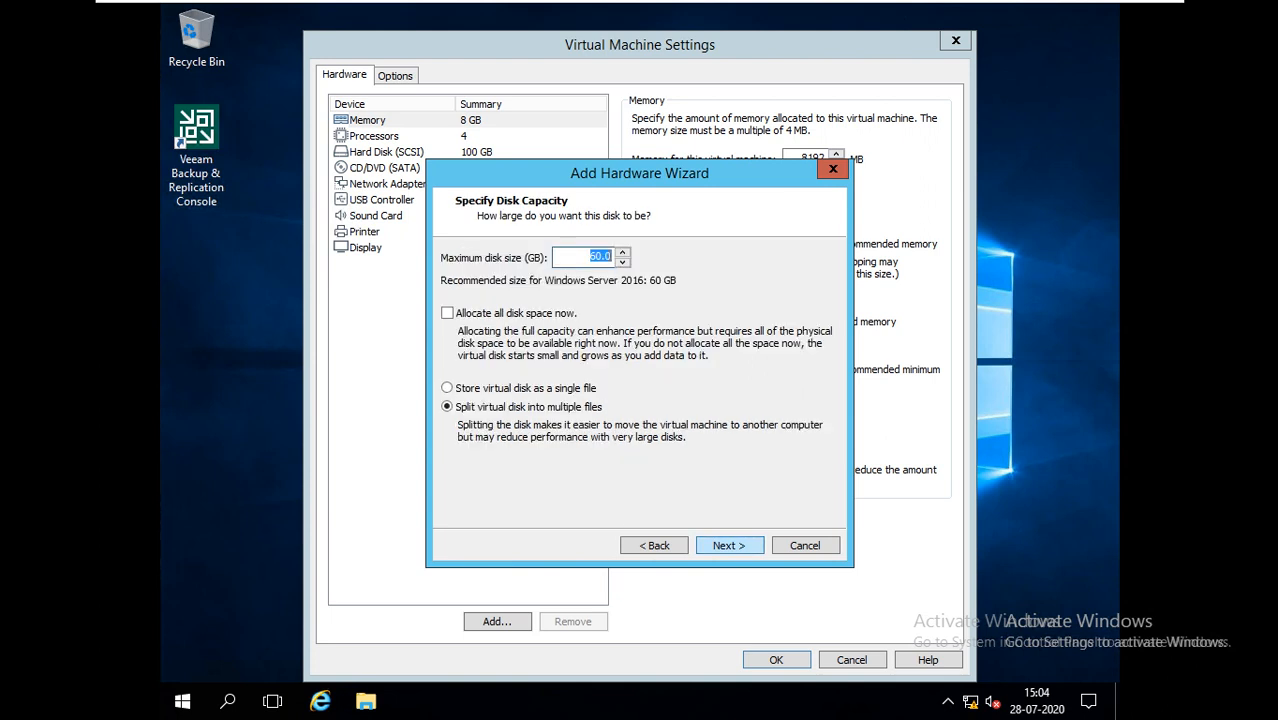
# Create the disk at 100 GB with all space allocated, stored as the single file VeeamServer-0.vmdk, and close the virtual machine settings.
pyautogui.write('100')
pyautogui.click(447, 387)
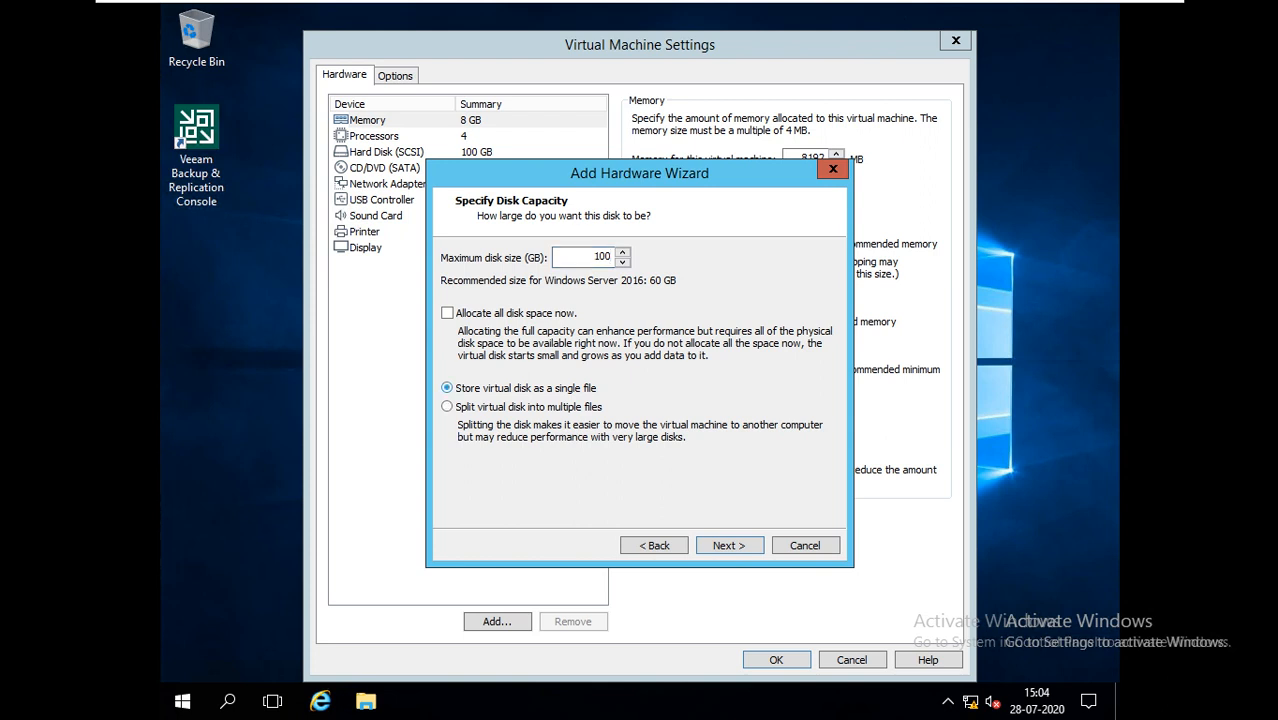
pyautogui.click(447, 313)
pyautogui.press('Return')
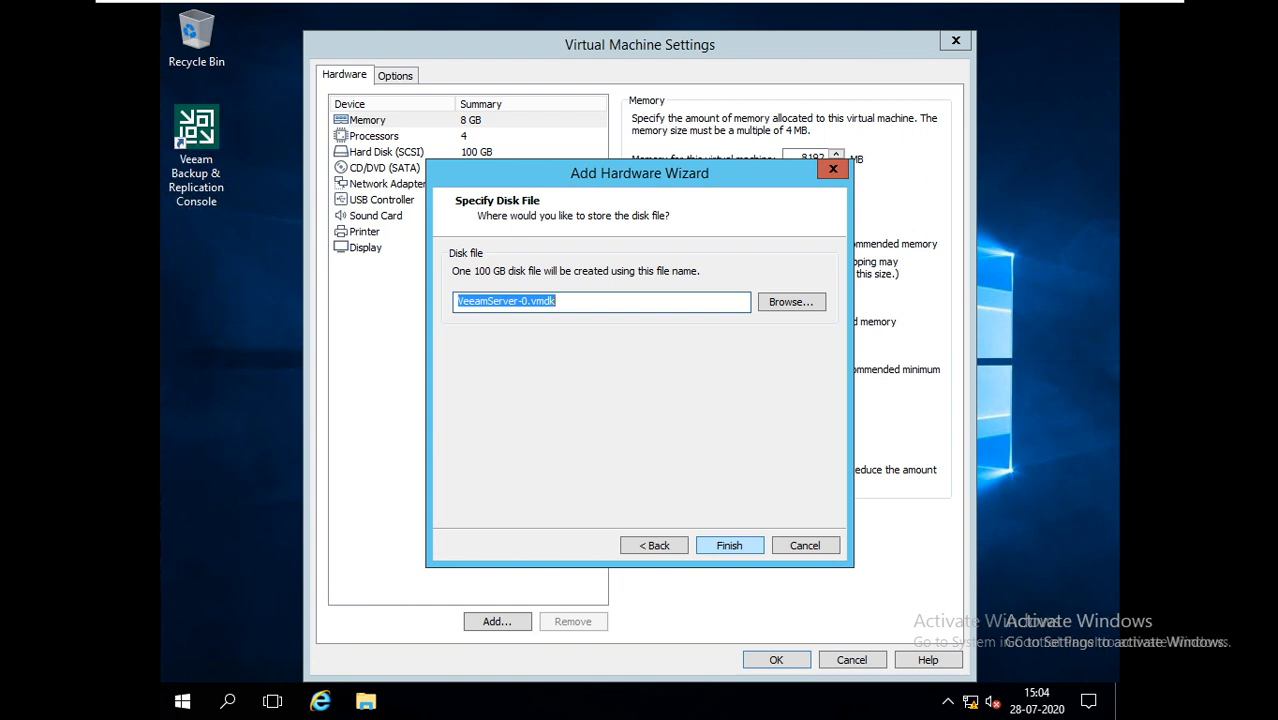
pyautogui.press('Return')
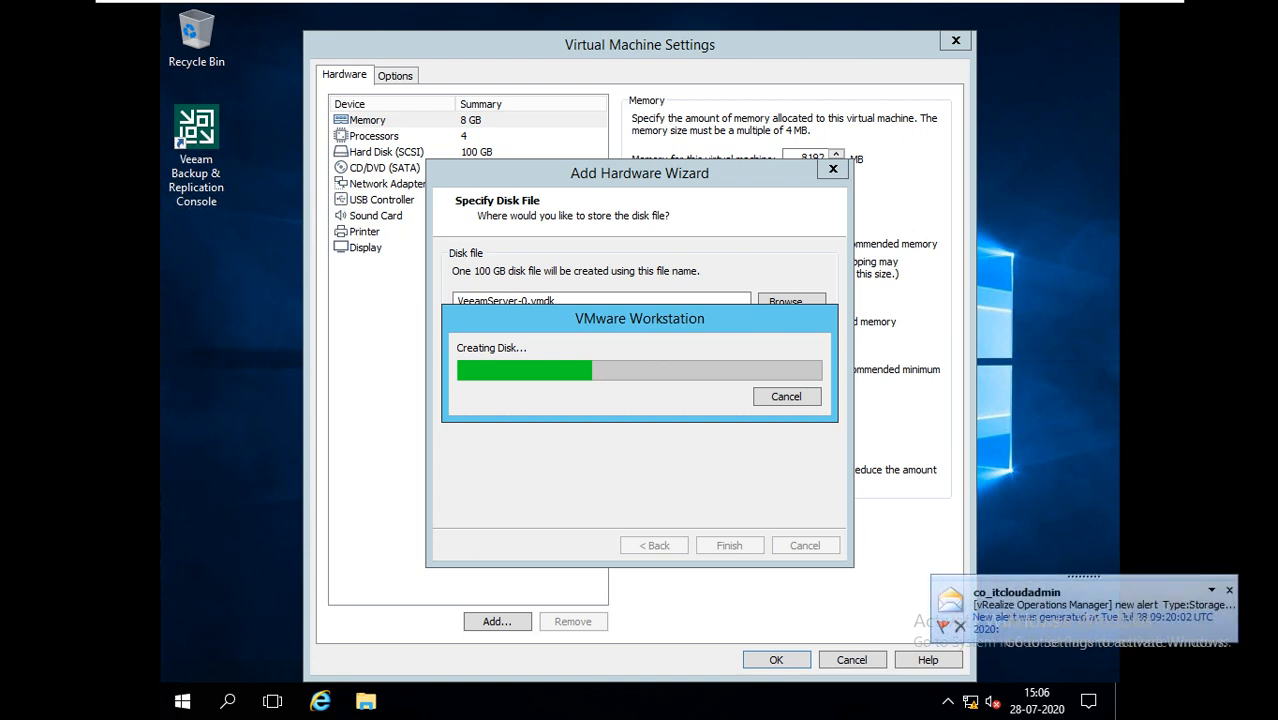
pyautogui.click(1229, 590)
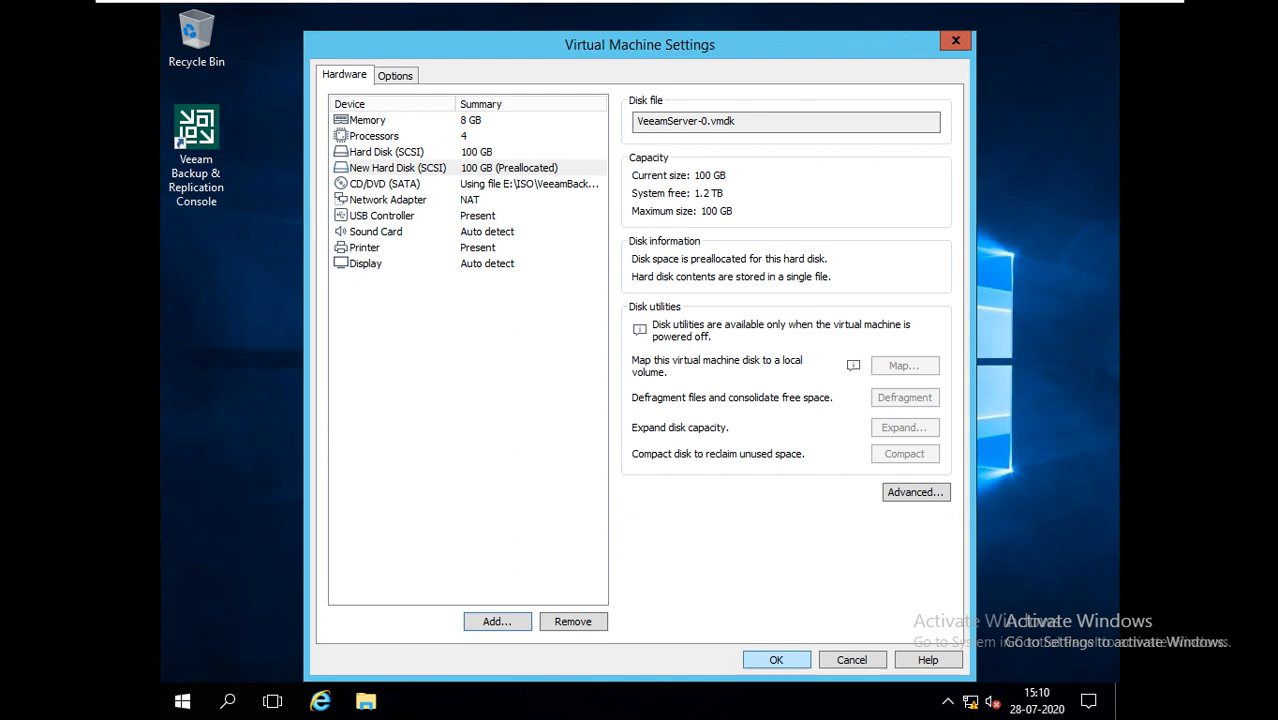
pyautogui.press('Escape')
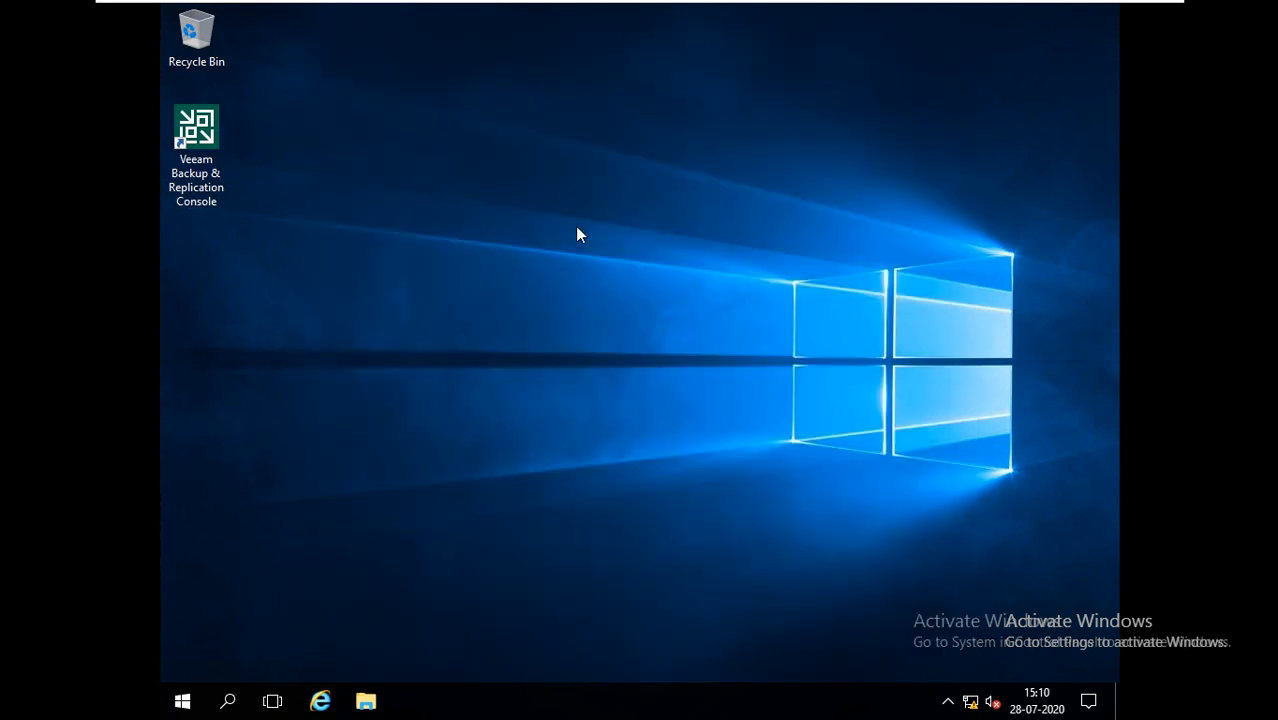
# Open Disk Management inside the virtual machine by running diskmgmt, and maximize its window.
pyautogui.click(577, 229)
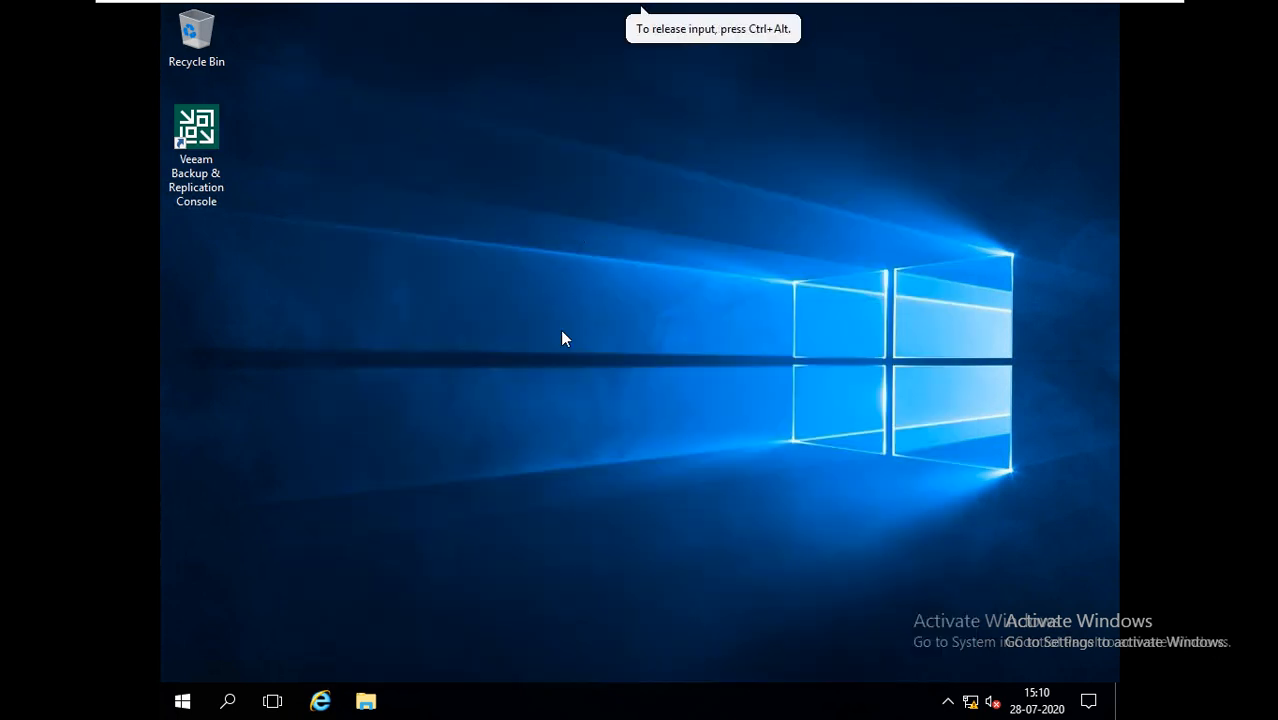
pyautogui.press('super+r')
pyautogui.write('di')
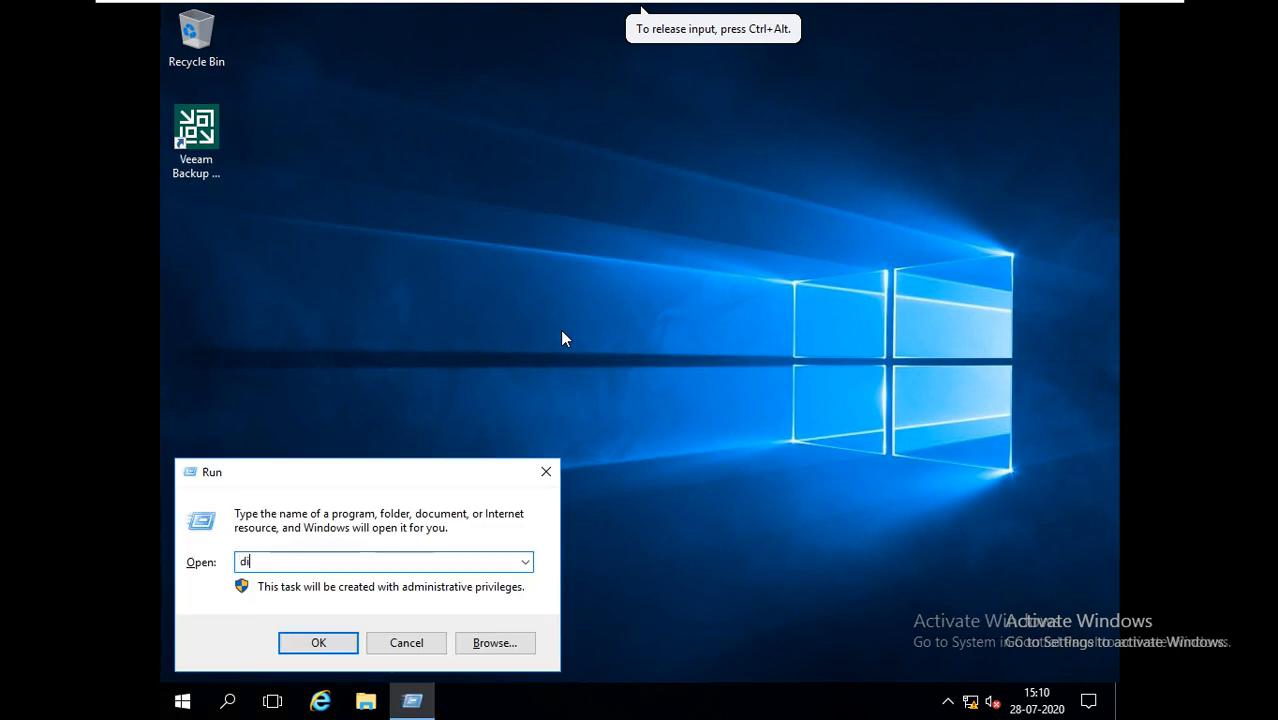
pyautogui.write('skmgm')
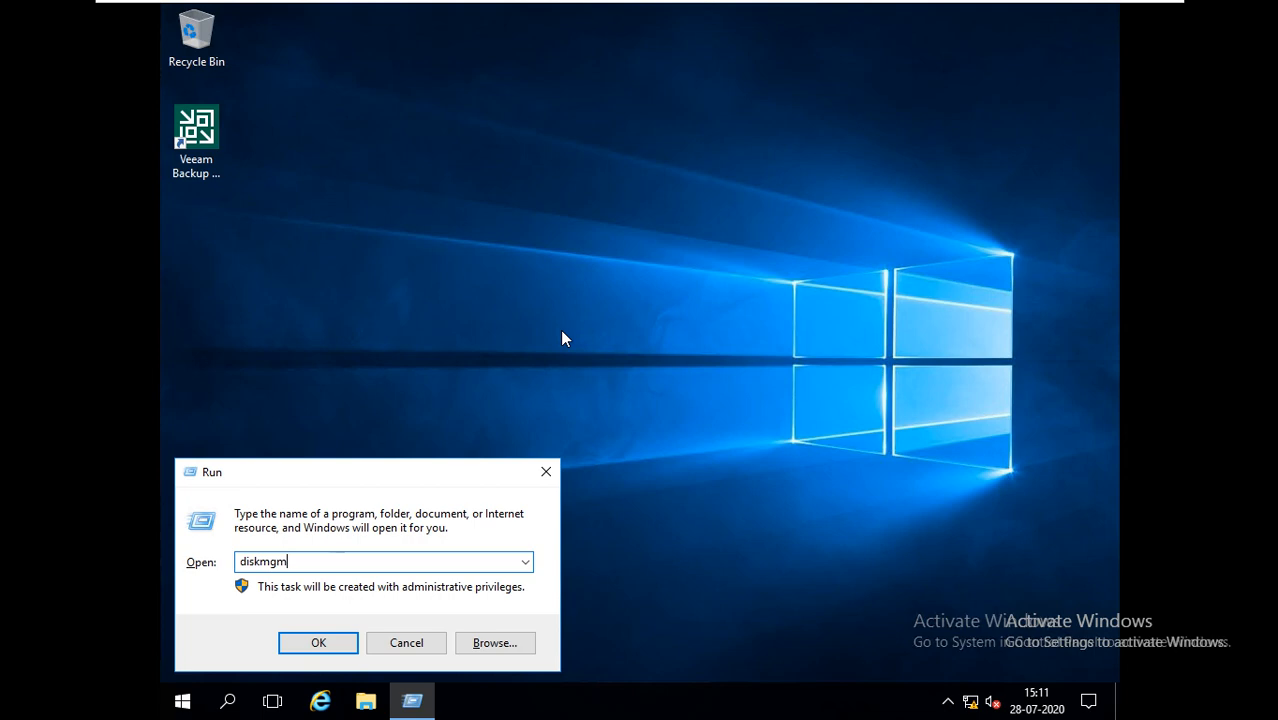
pyautogui.write('t')
pyautogui.press('Return')
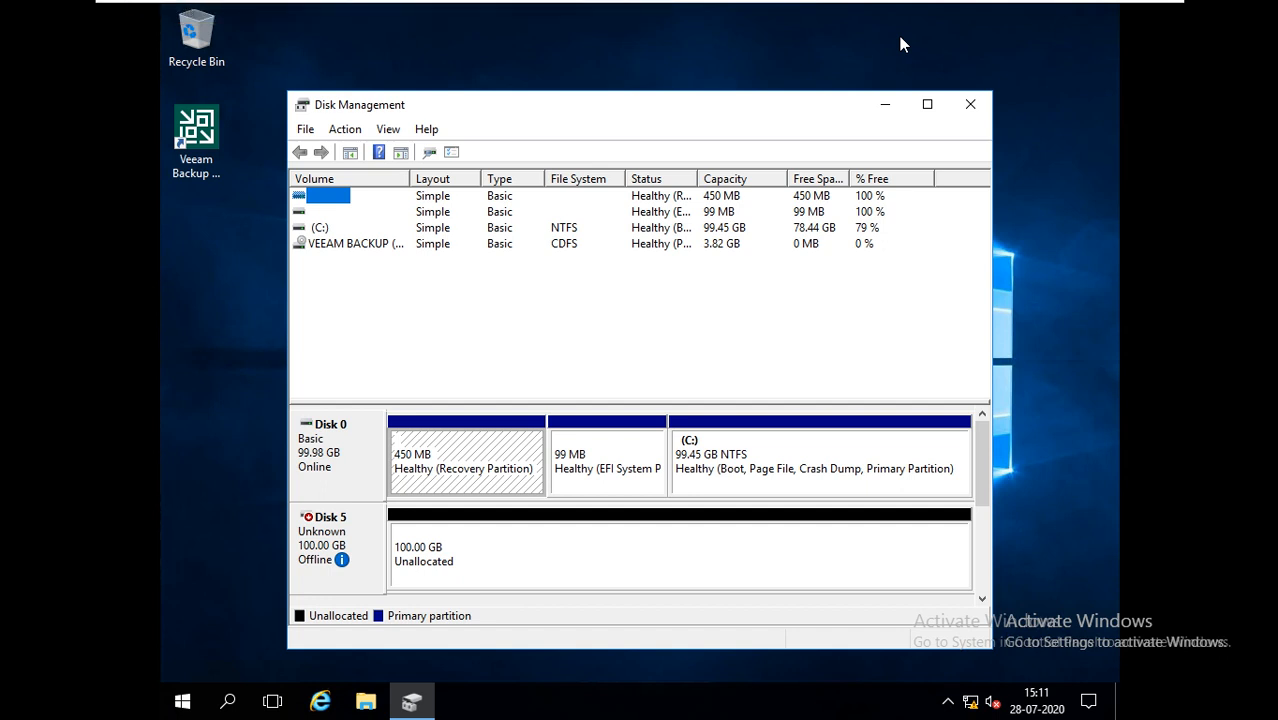
pyautogui.click(927, 104)
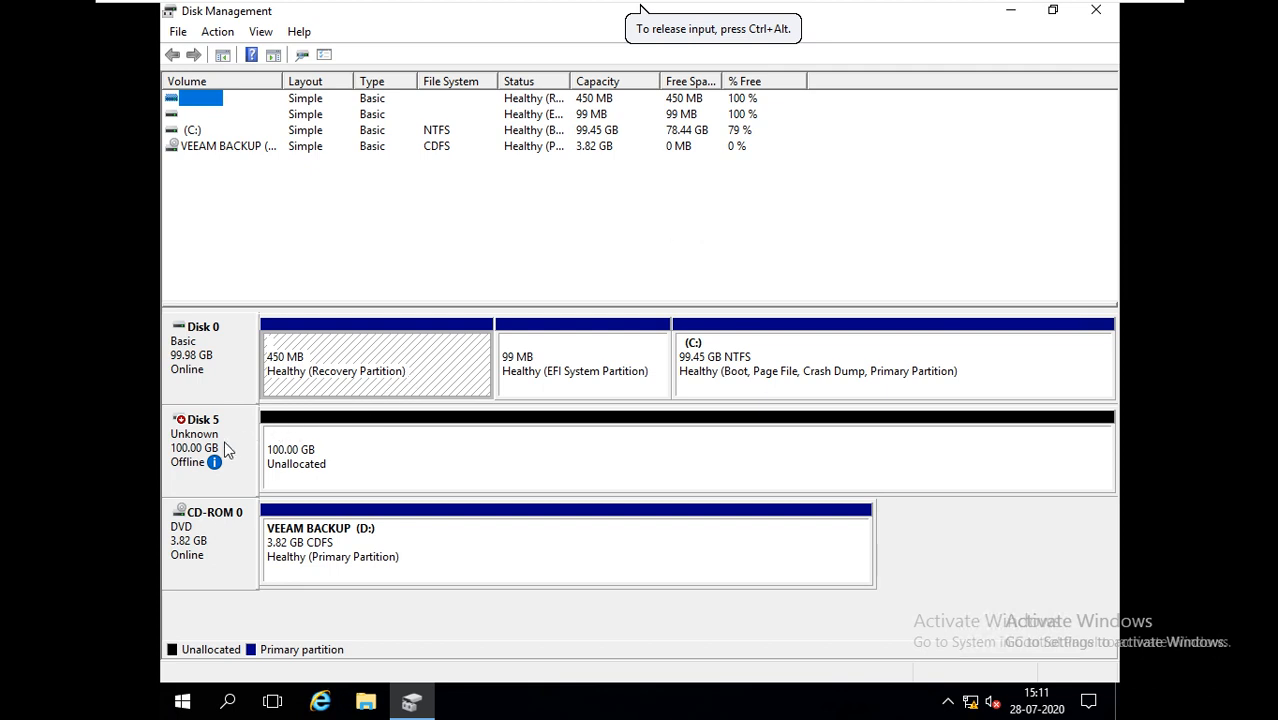
# Bring the 100 GB Disk 5 online and initialize it with the MBR (Master Boot Record) partition style.
pyautogui.rightClick(199, 459)
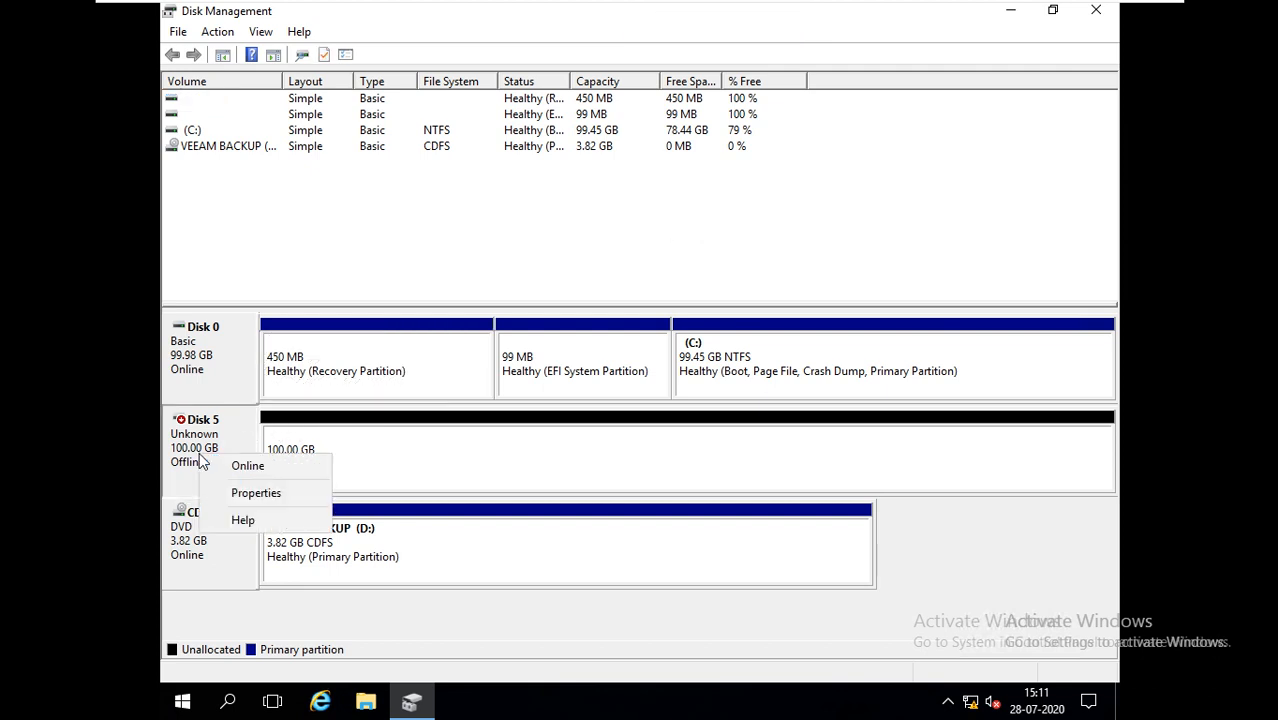
pyautogui.click(250, 467)
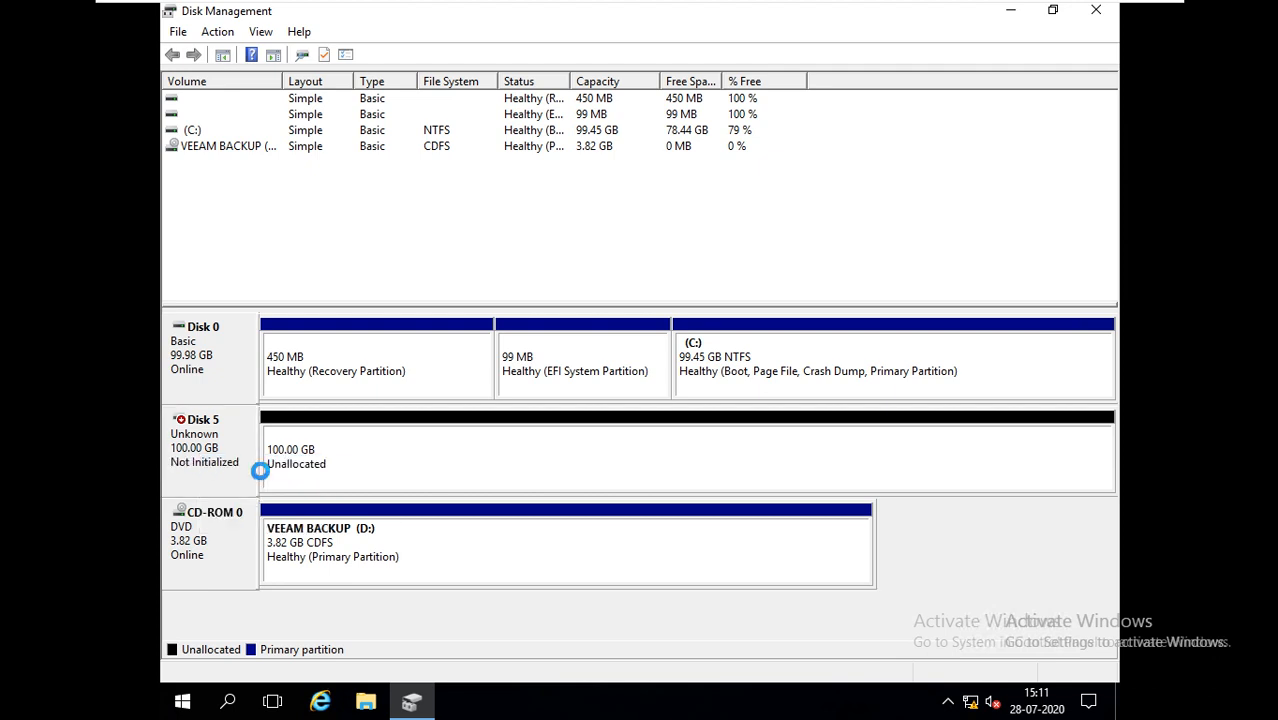
pyautogui.rightClick(222, 436)
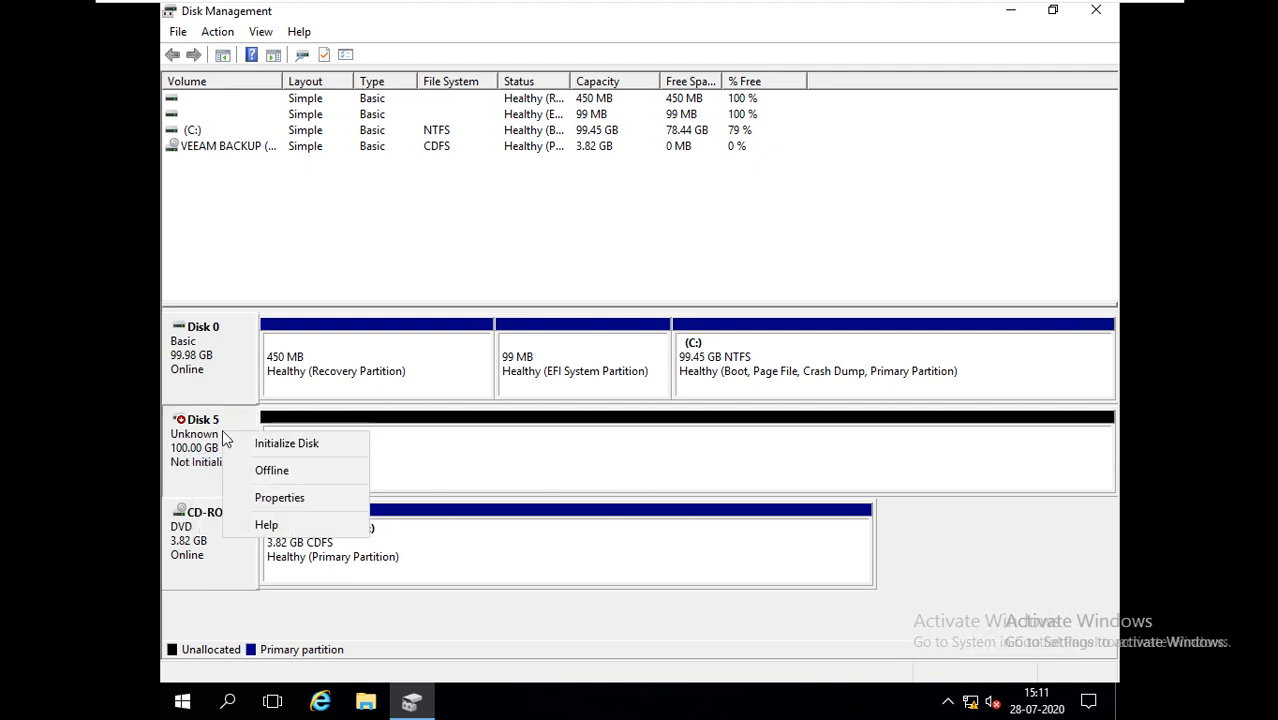
pyautogui.click(311, 444)
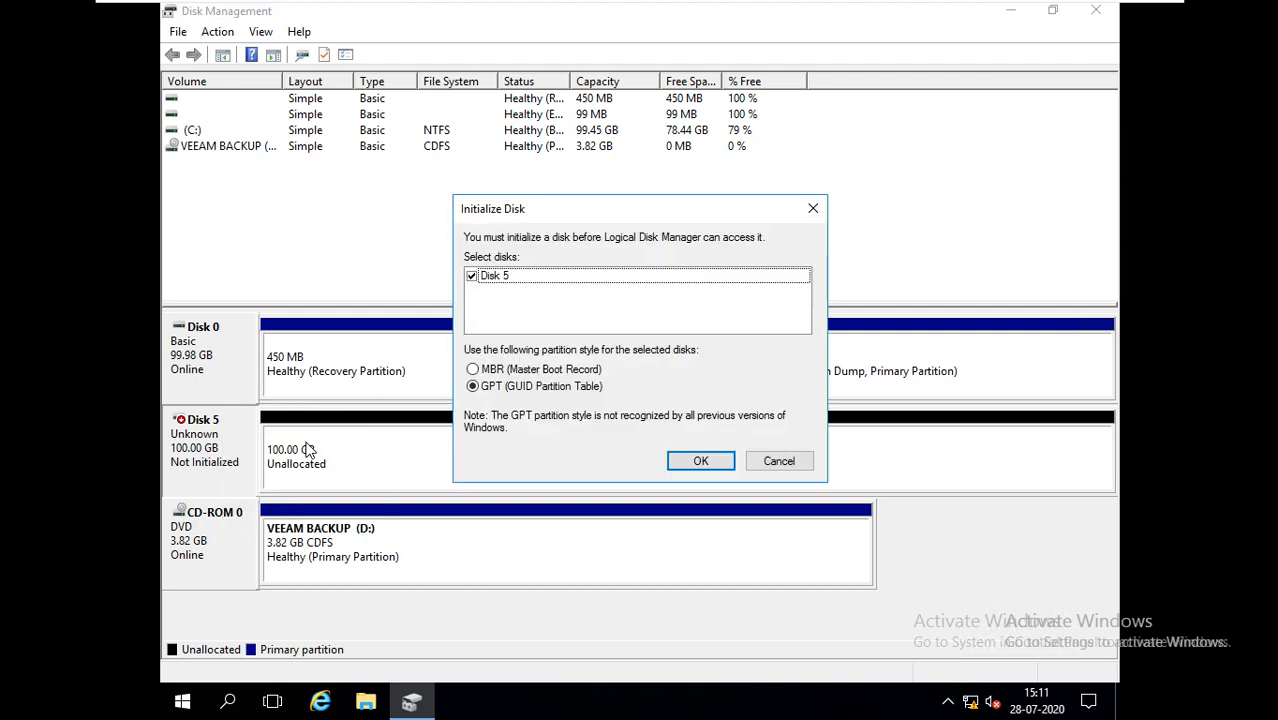
pyautogui.click(527, 371)
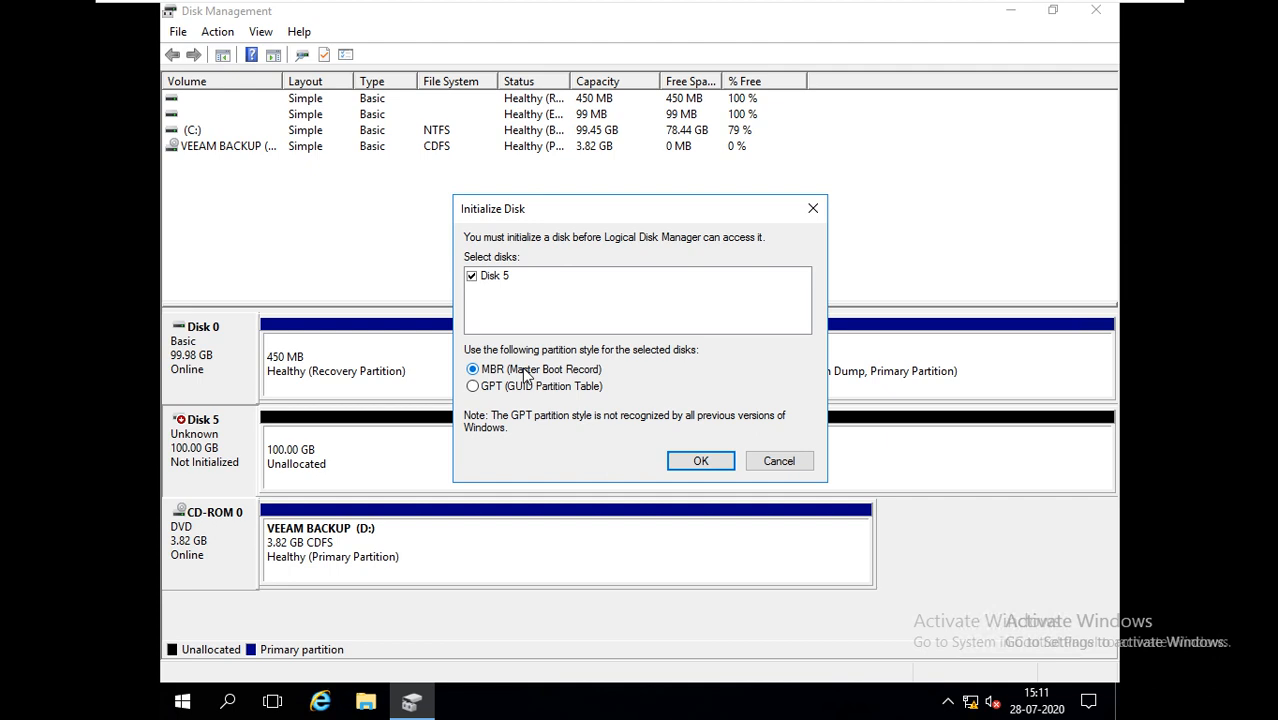
pyautogui.click(724, 461)
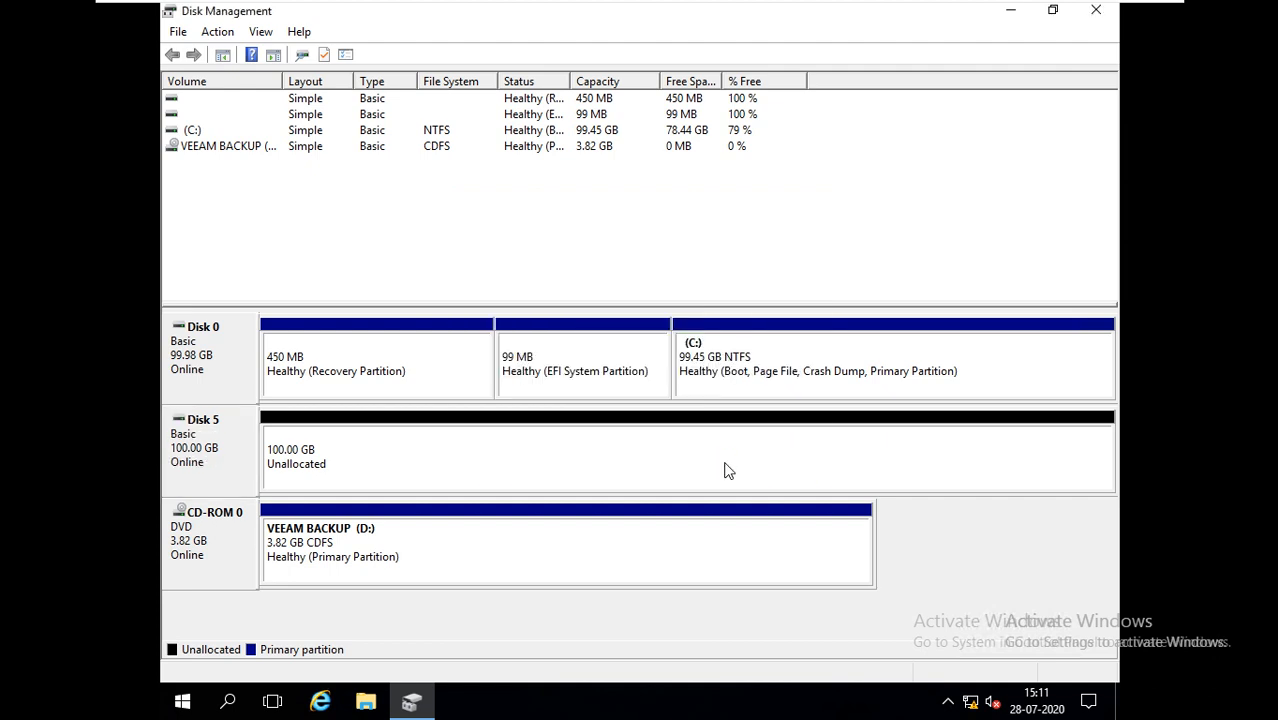
# Create a 102397 MB simple NTFS volume on Disk 5 with drive letter E and label New Volume, and close Disk Management.
pyautogui.rightClick(574, 458)
pyautogui.click(628, 467)
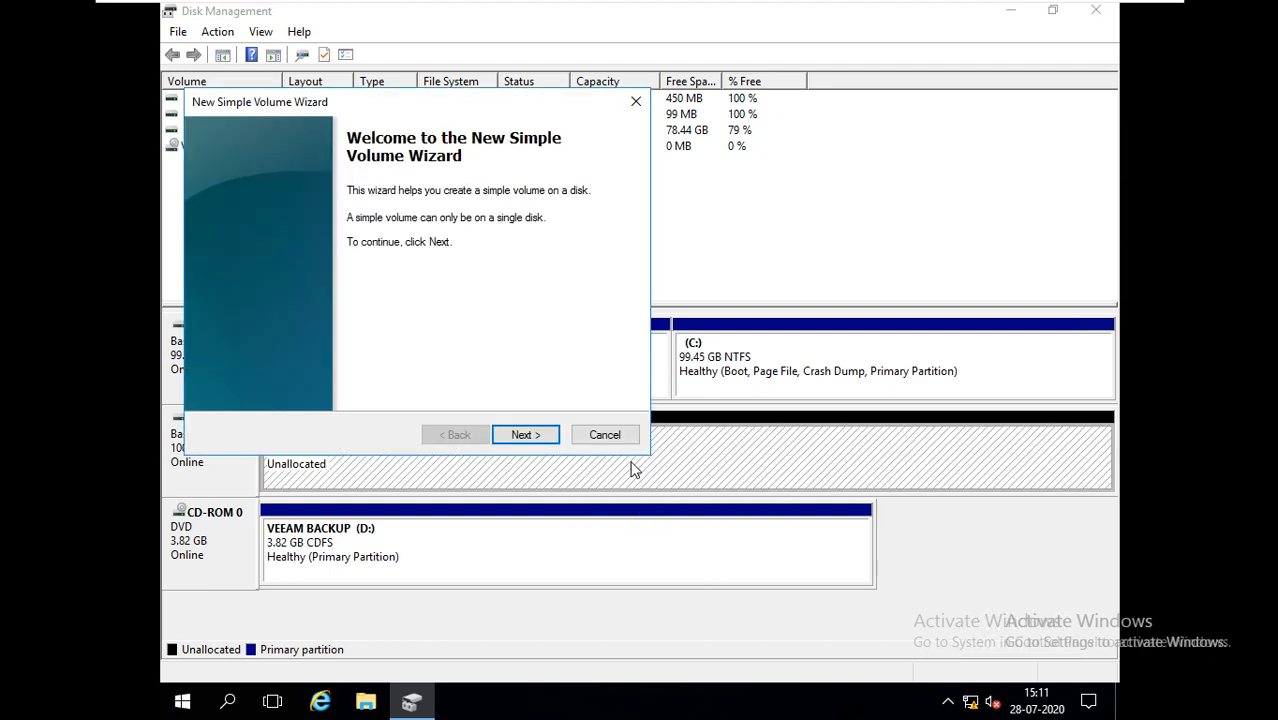
pyautogui.click(524, 435)
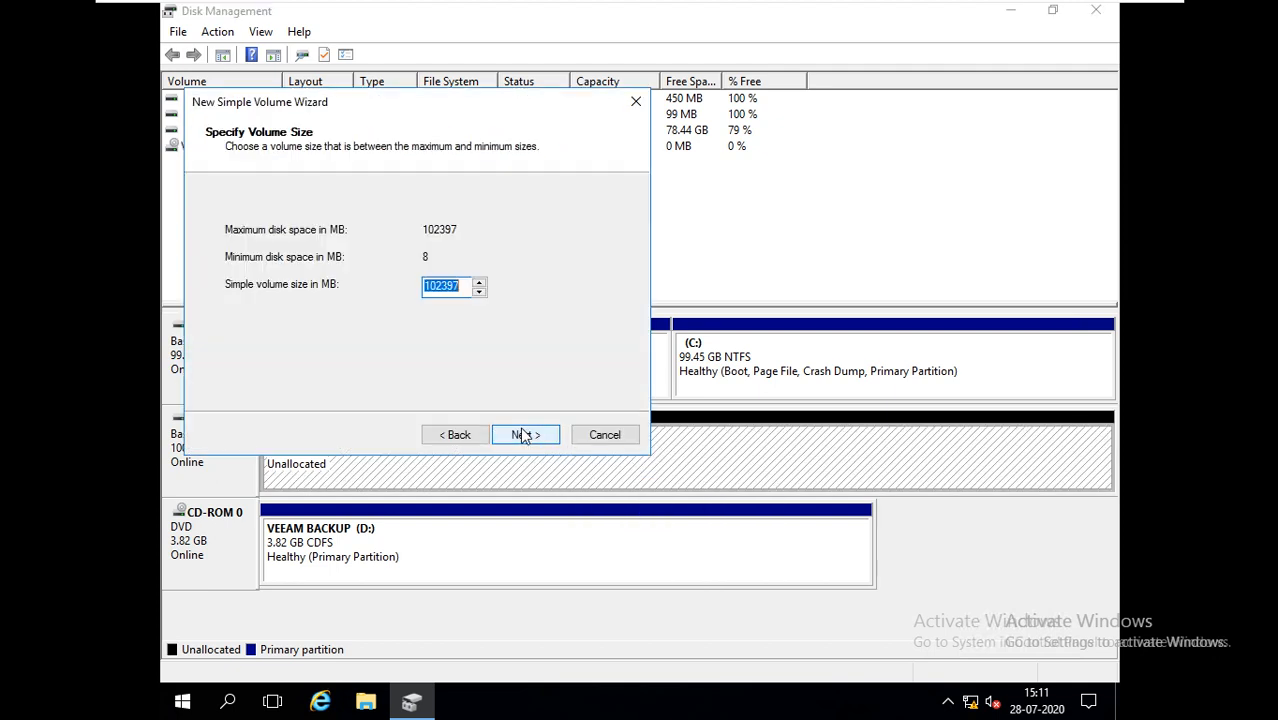
pyautogui.click(524, 435)
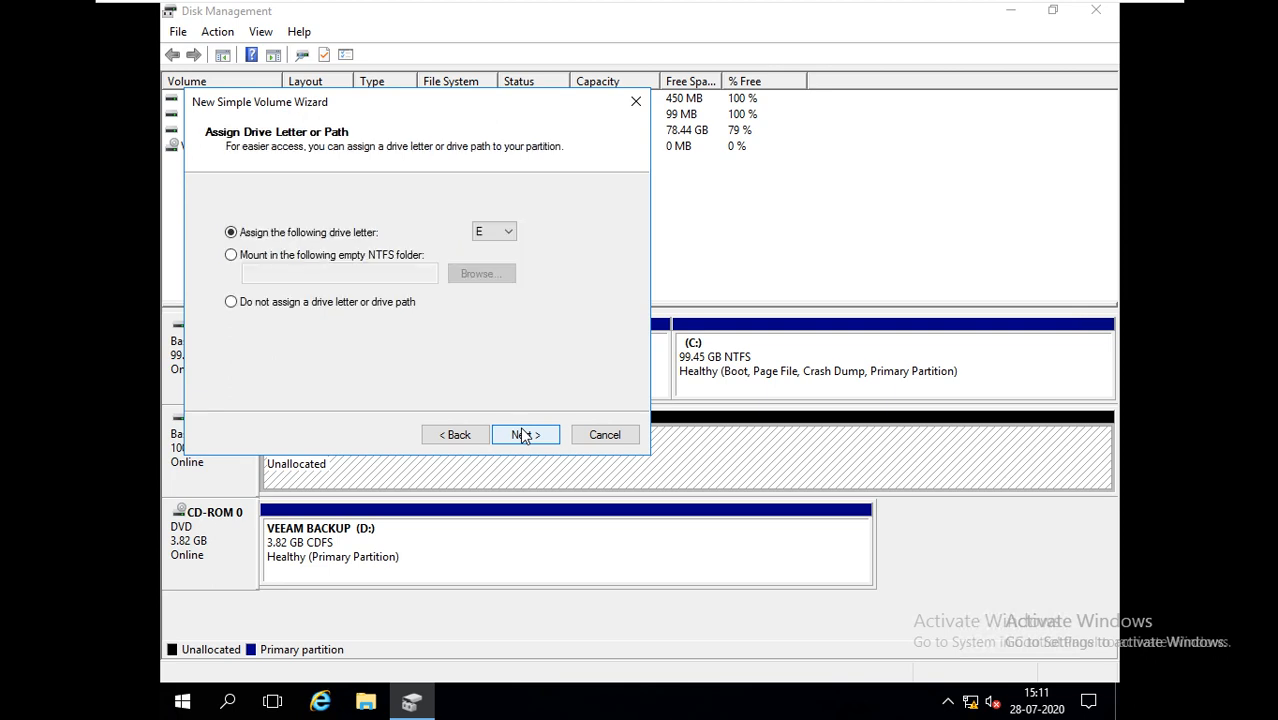
pyautogui.click(524, 435)
pyautogui.click(524, 435)
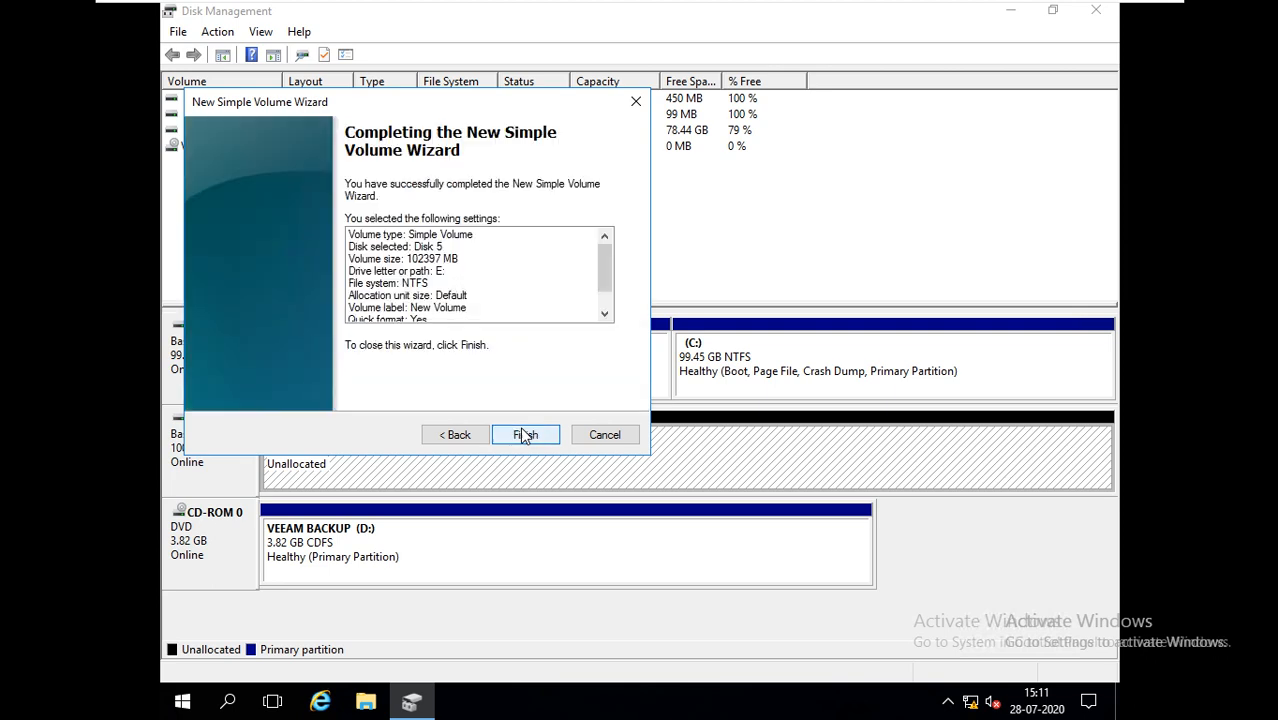
pyautogui.click(524, 435)
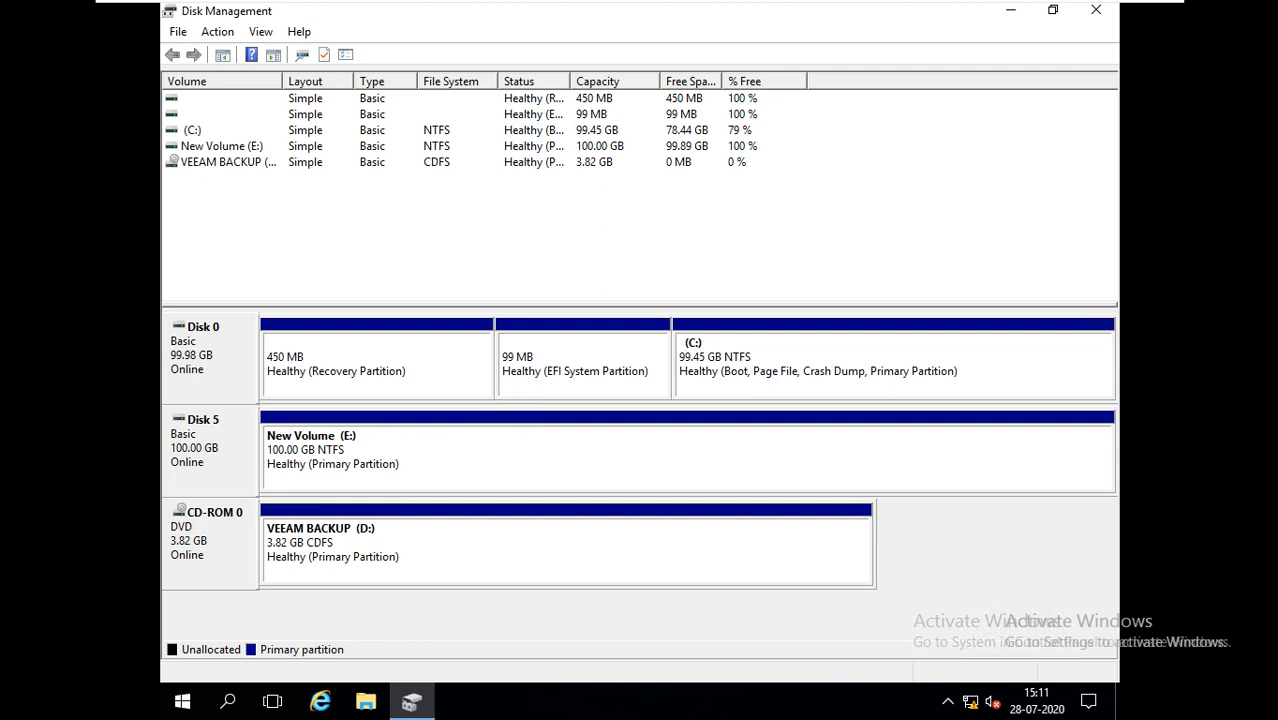
pyautogui.click(1097, 14)
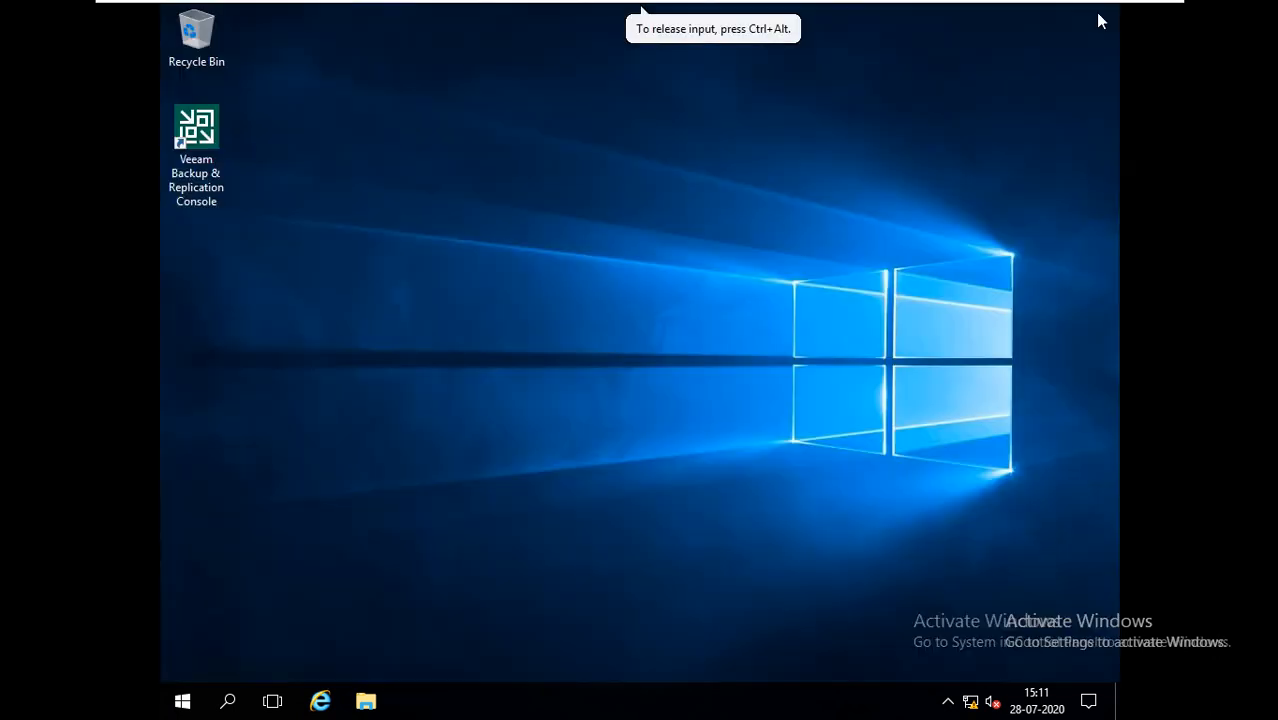
# Open the Veeam Backup & Replication Console, connect to localhost, and display the Backup Repositories in the backup infrastructure.
pyautogui.doubleClick(208, 163)
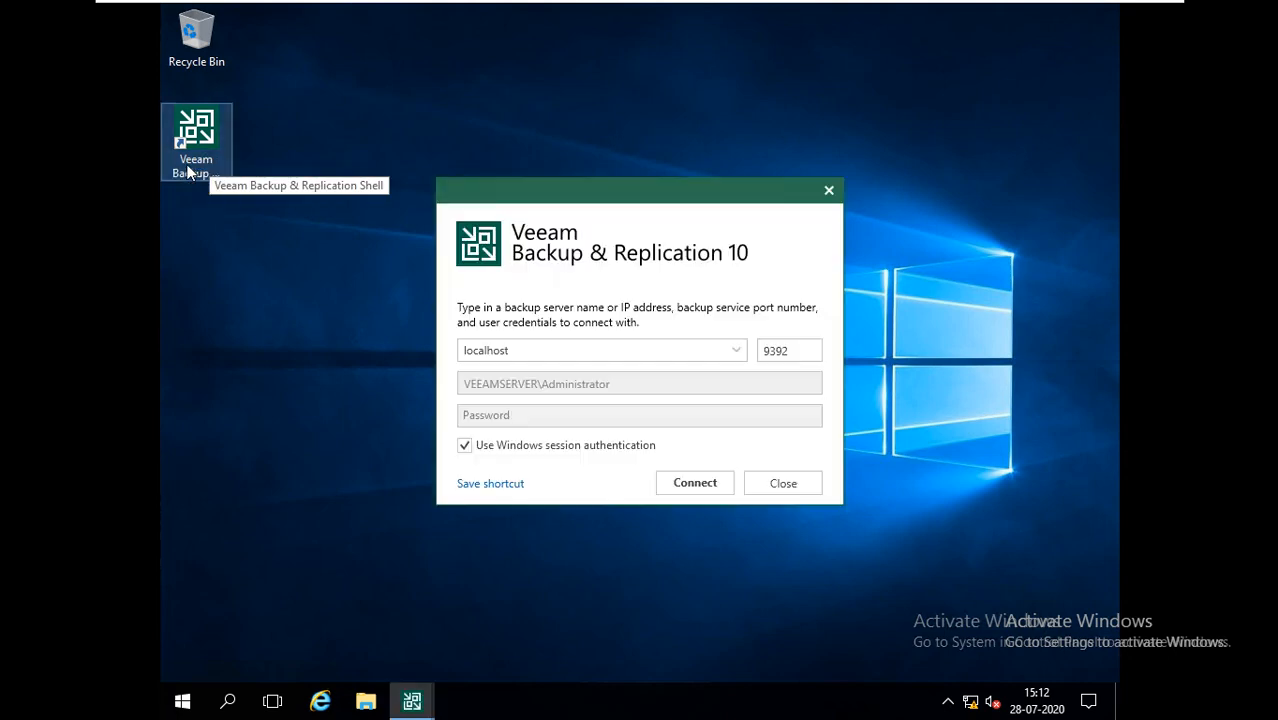
pyautogui.click(676, 484)
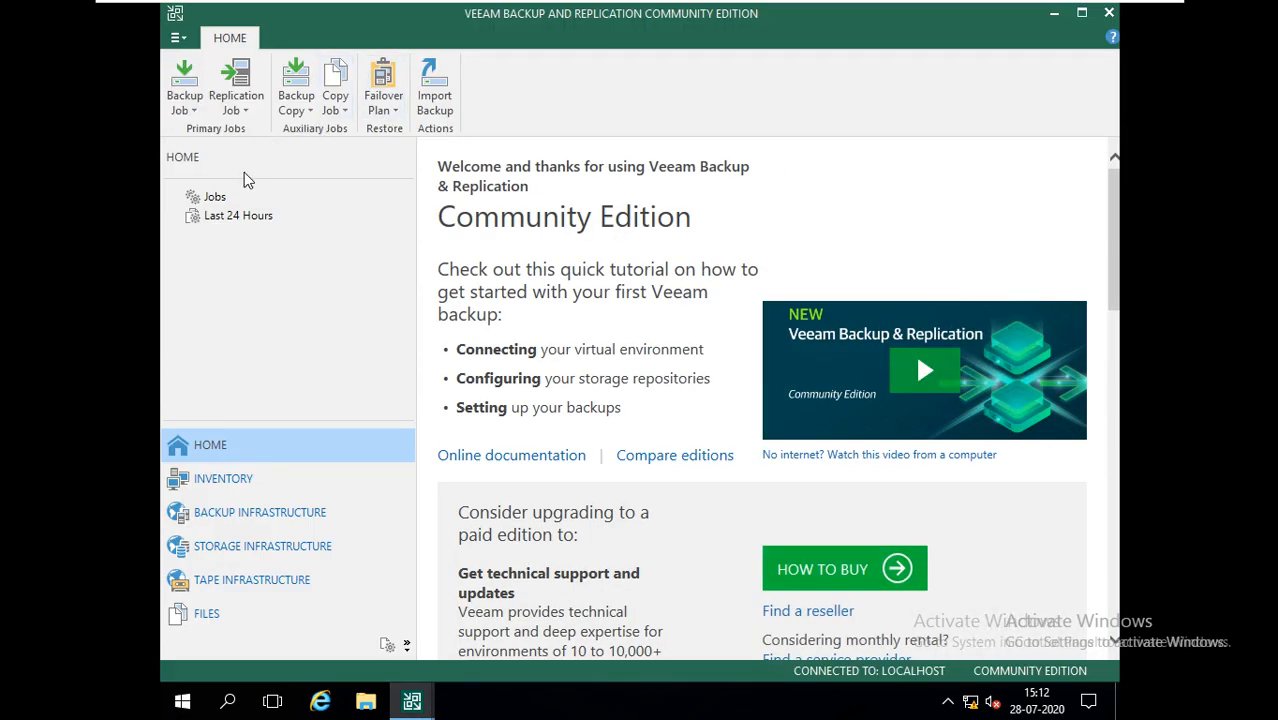
pyautogui.click(255, 515)
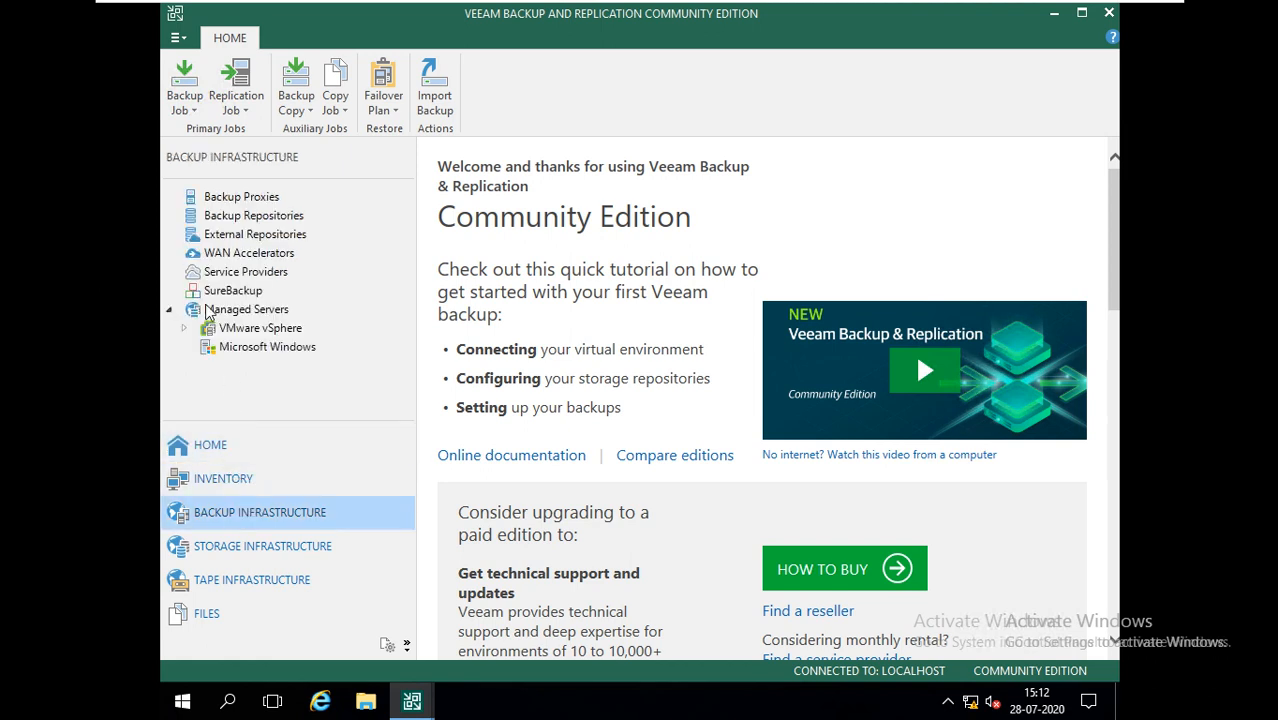
pyautogui.click(249, 220)
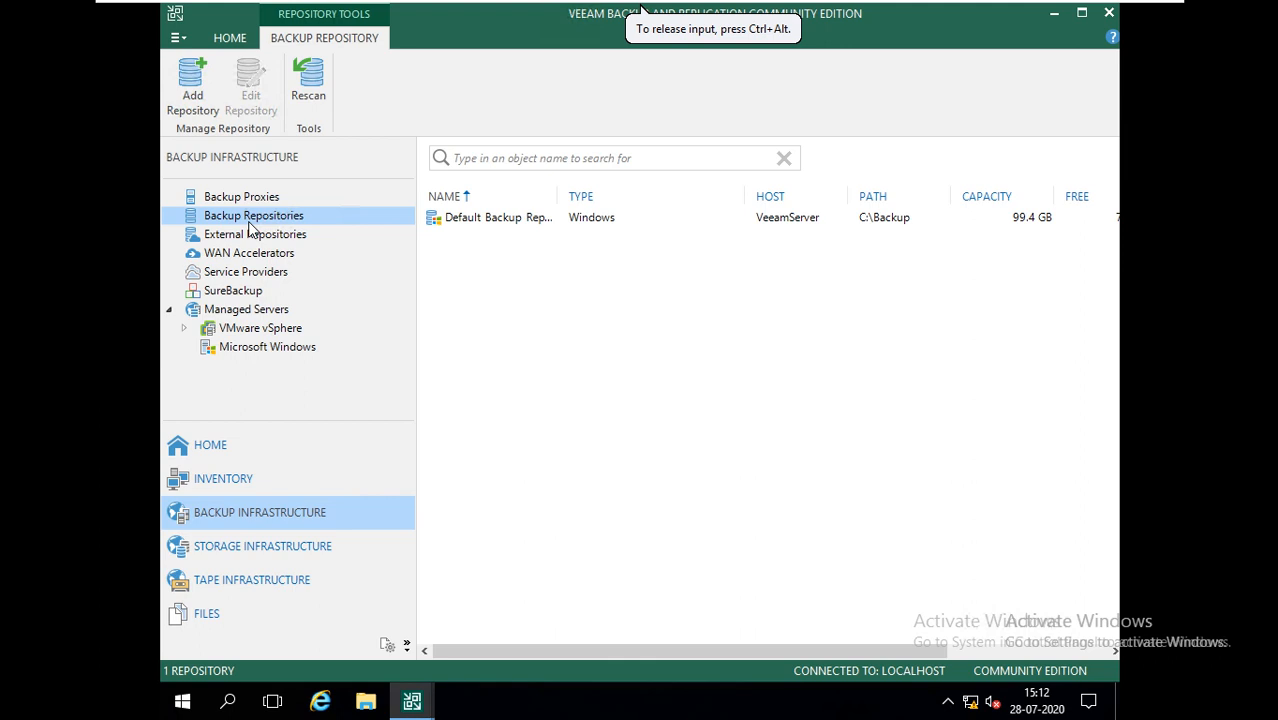
# Start adding a new backup repository of the direct attached storage type.
pyautogui.moveTo(641, 8)
pyautogui.click(187, 102)
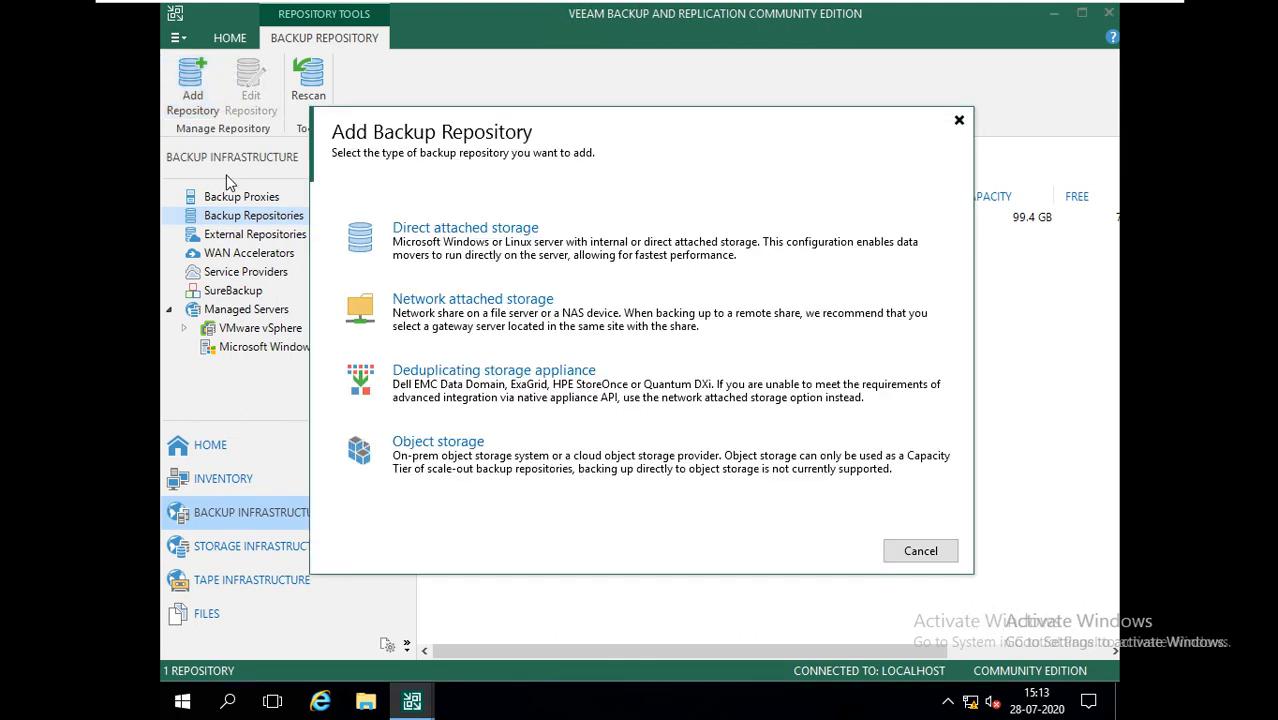
pyautogui.click(589, 248)
pyautogui.click(552, 248)
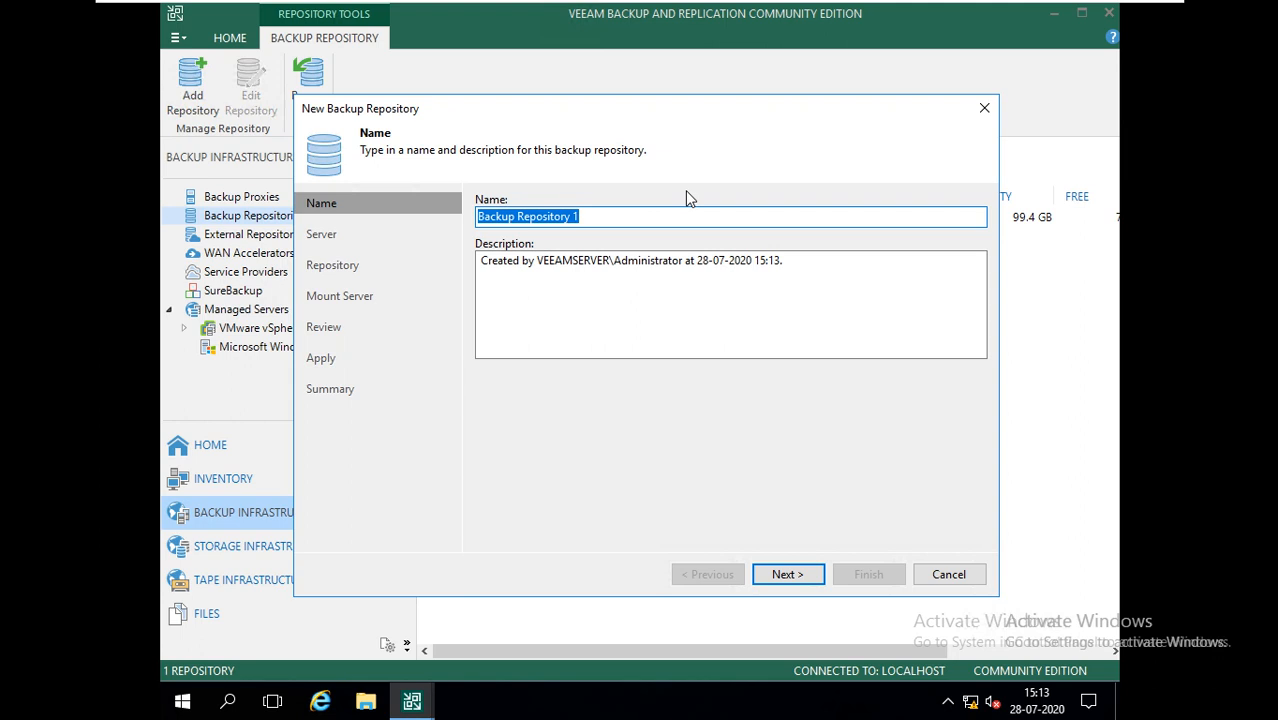
# Name the new backup repository Repository-1 and proceed to its repository server selection.
pyautogui.write('Re')
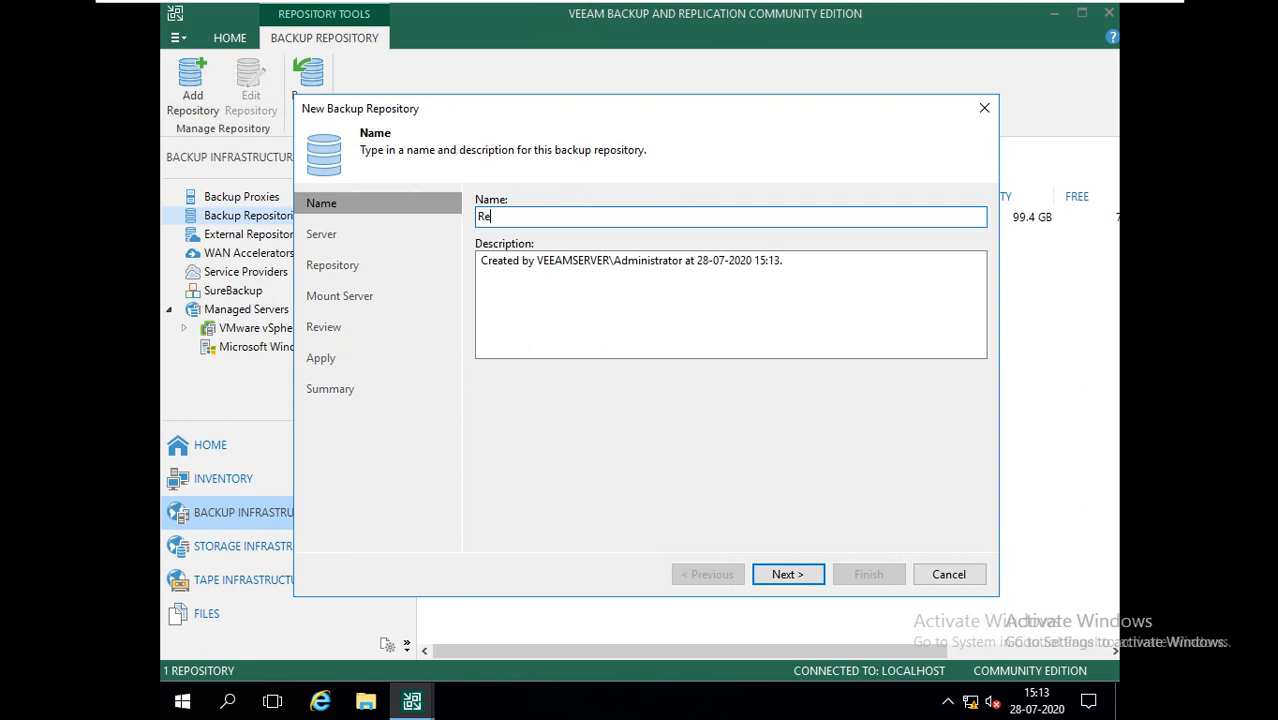
pyautogui.write('ppppost')
pyautogui.press('BackSpace')
pyautogui.press('BackSpace')
pyautogui.press('BackSpace')
pyautogui.press('BackSpace')
pyautogui.press('BackSpace')
pyautogui.press('BackSpace')
pyautogui.write('ository-1')
pyautogui.click(797, 566)
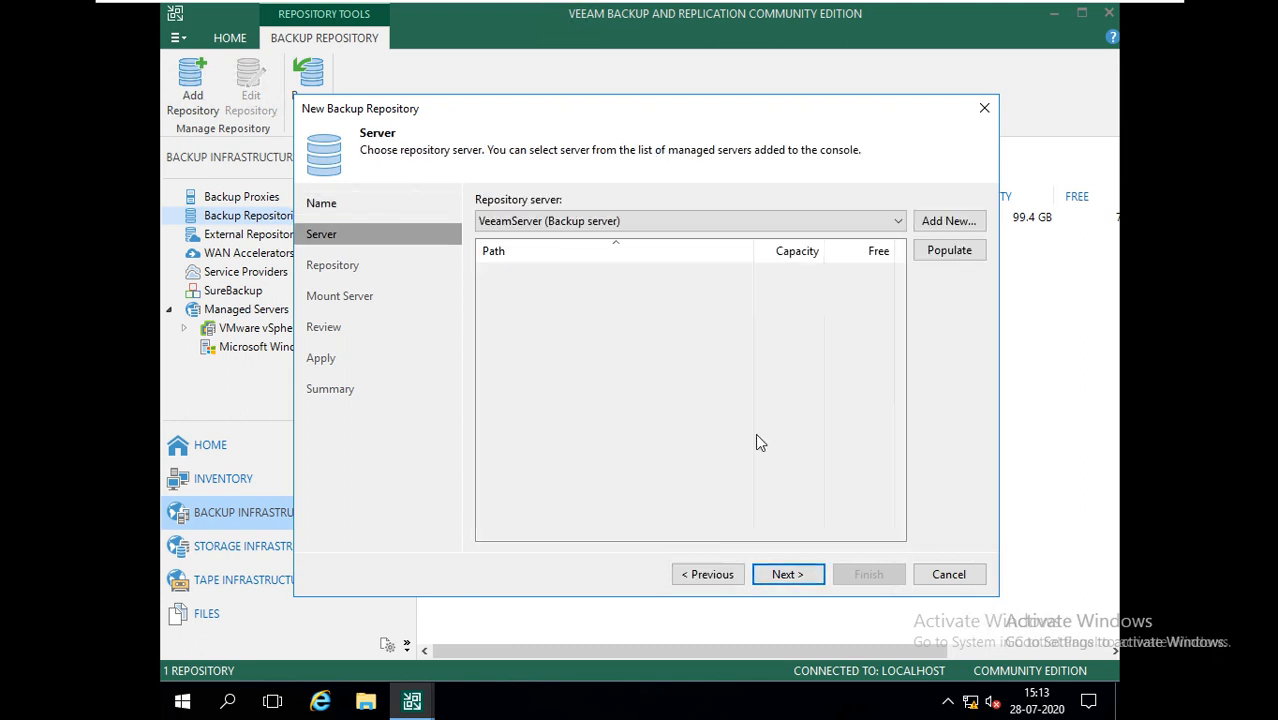
# List the volumes of the repository server VeeamServer and choose E:\ as the storage for the new repository.
pyautogui.click(781, 220)
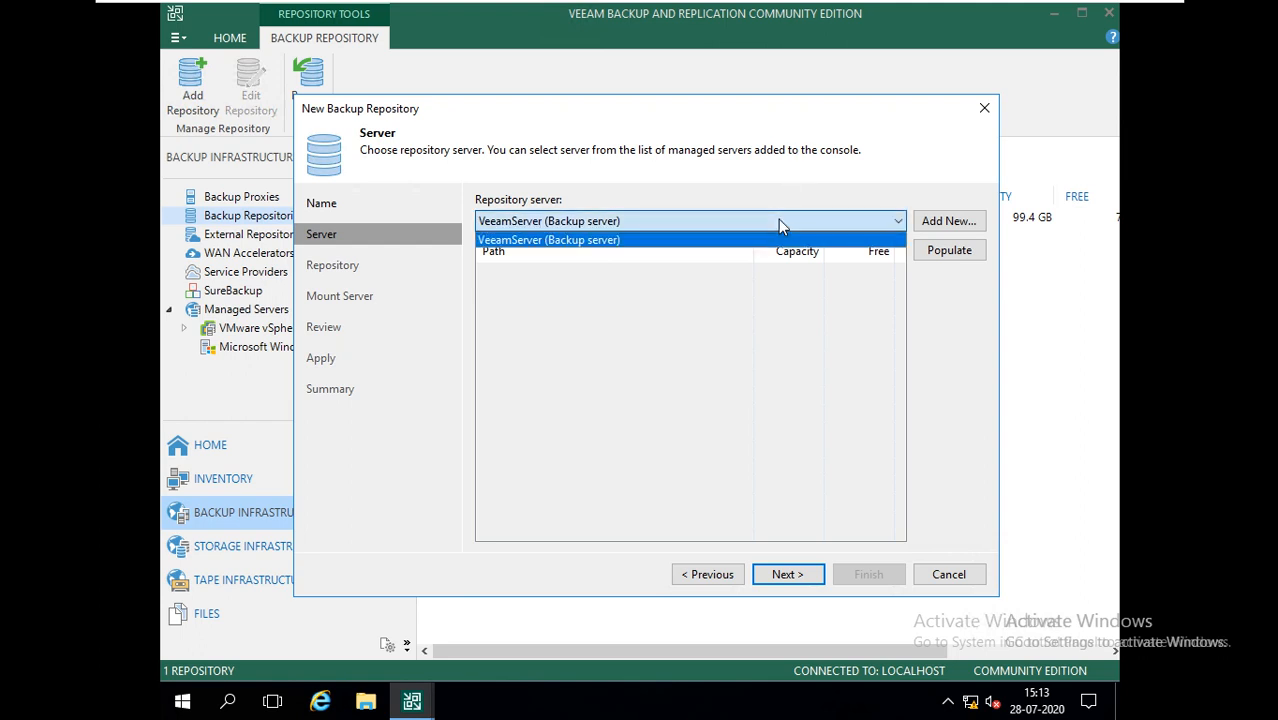
pyautogui.click(778, 221)
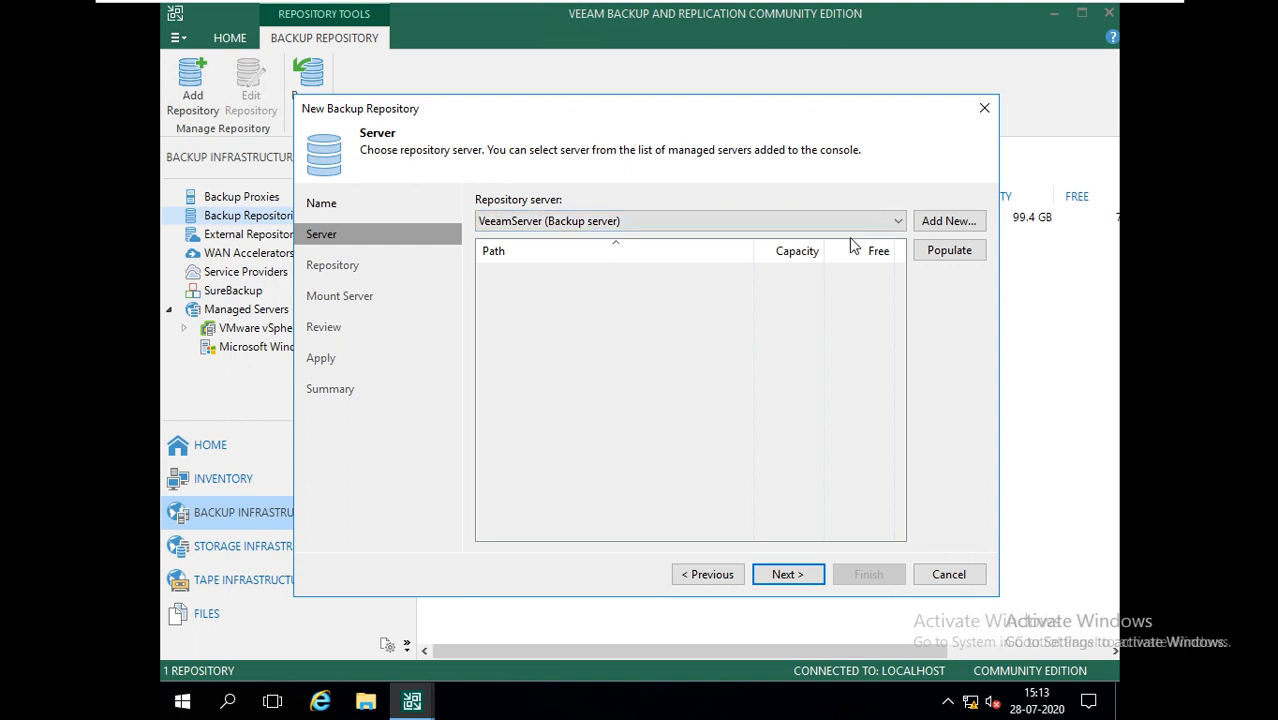
pyautogui.click(940, 253)
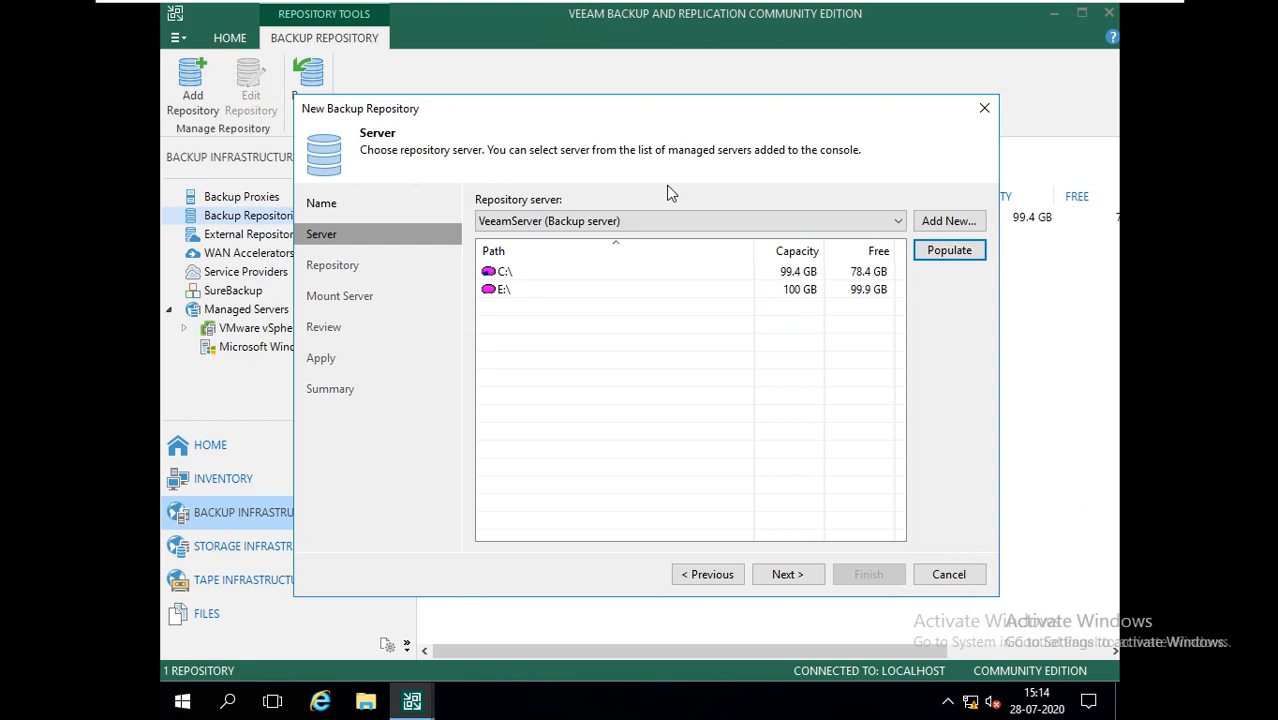
pyautogui.click(677, 293)
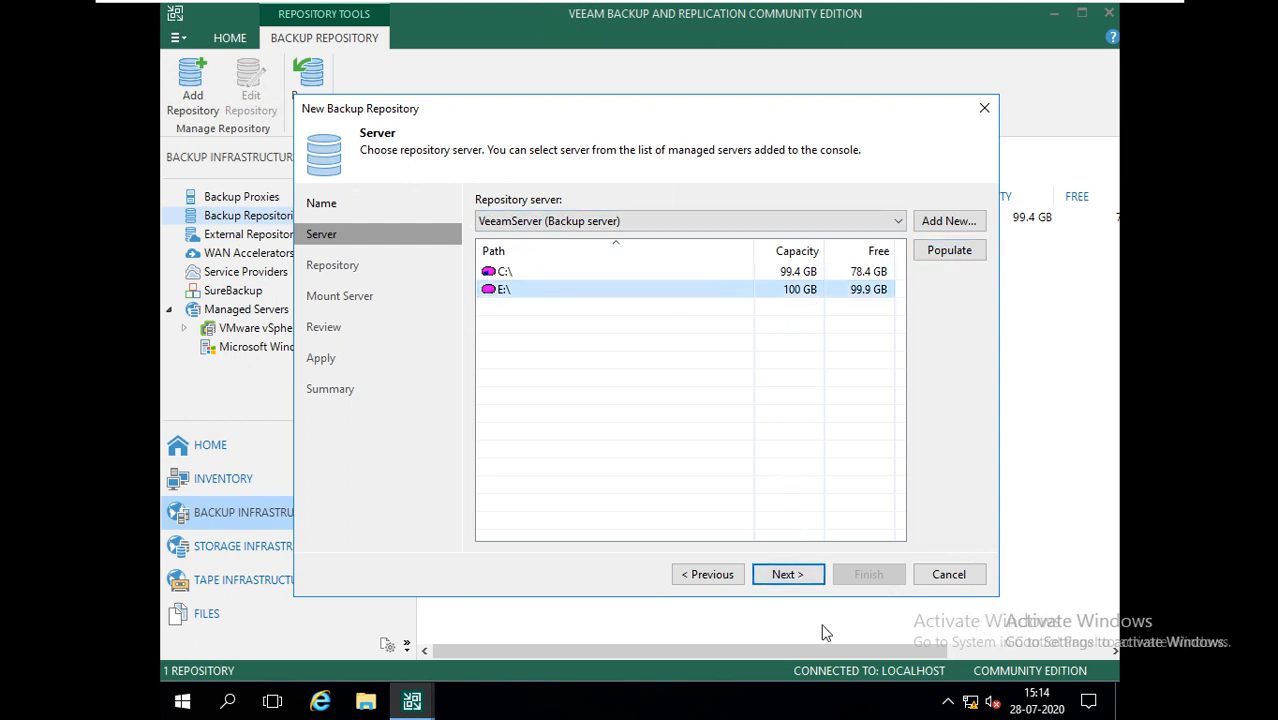
pyautogui.click(802, 577)
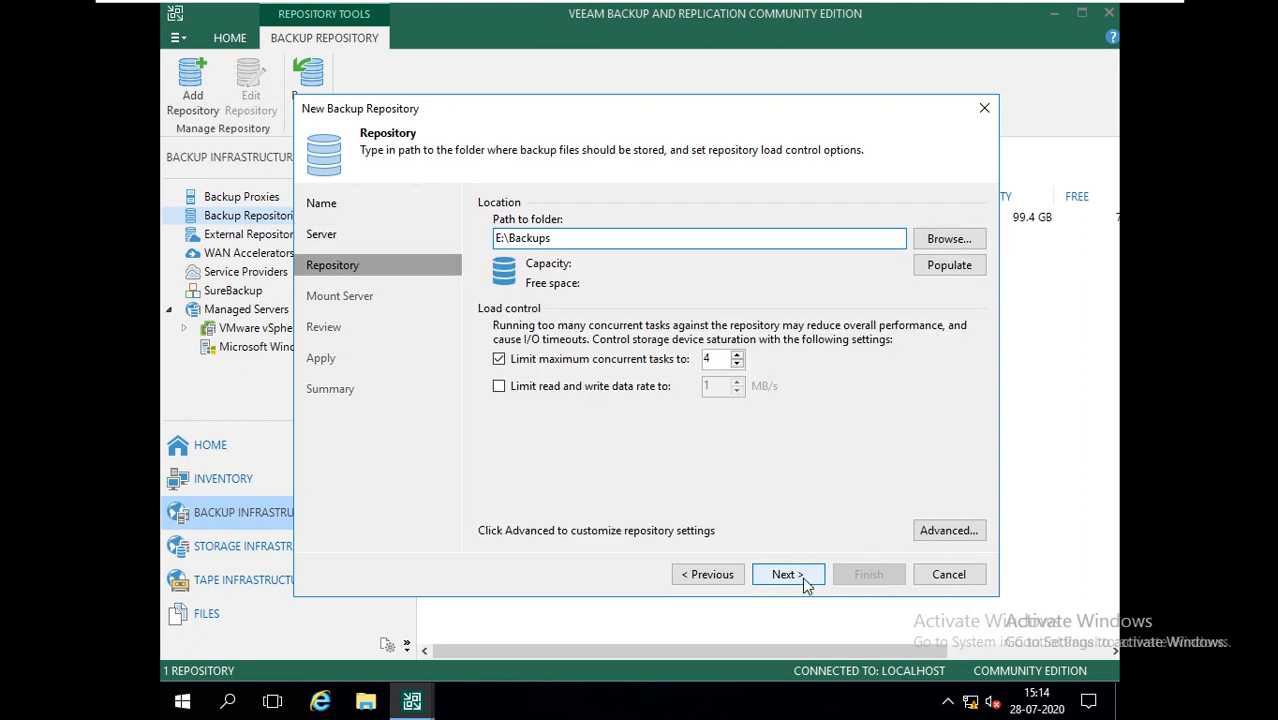
# Populate the capacity information for the E:\Backups folder and accept the volume despite the ReFS recommendation.
pyautogui.click(944, 268)
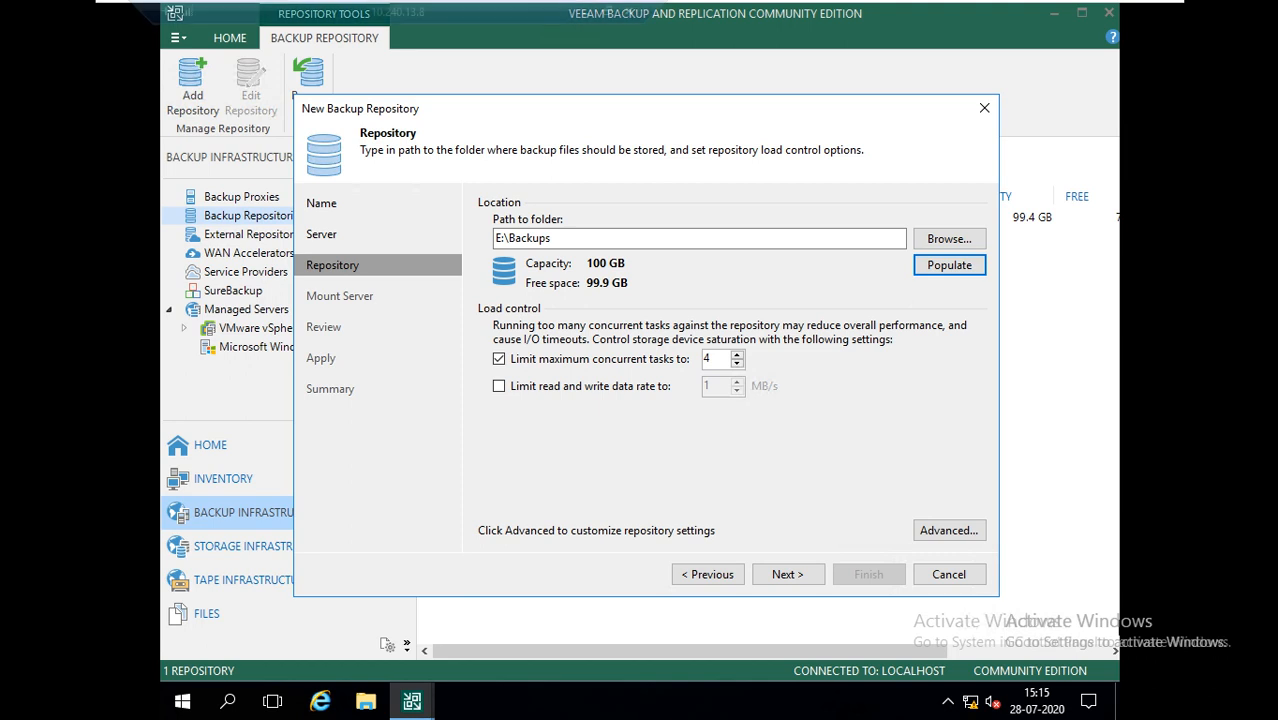
pyautogui.click(656, 120)
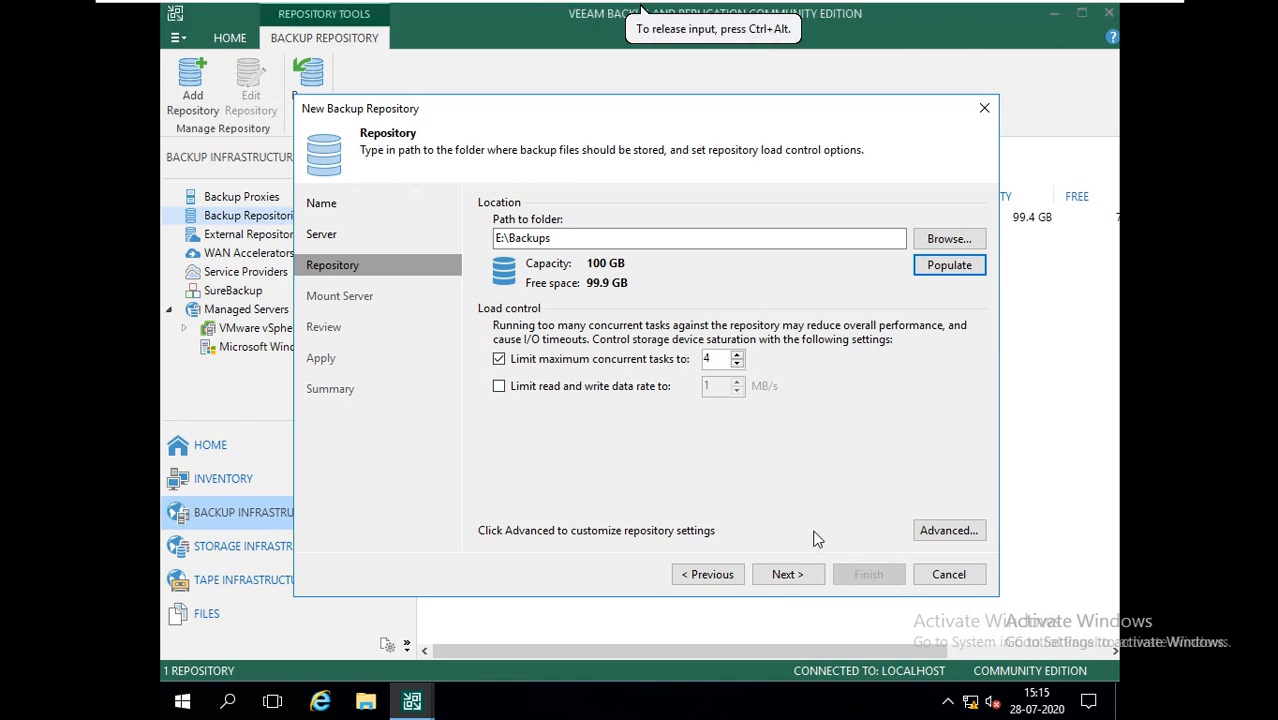
pyautogui.click(788, 574)
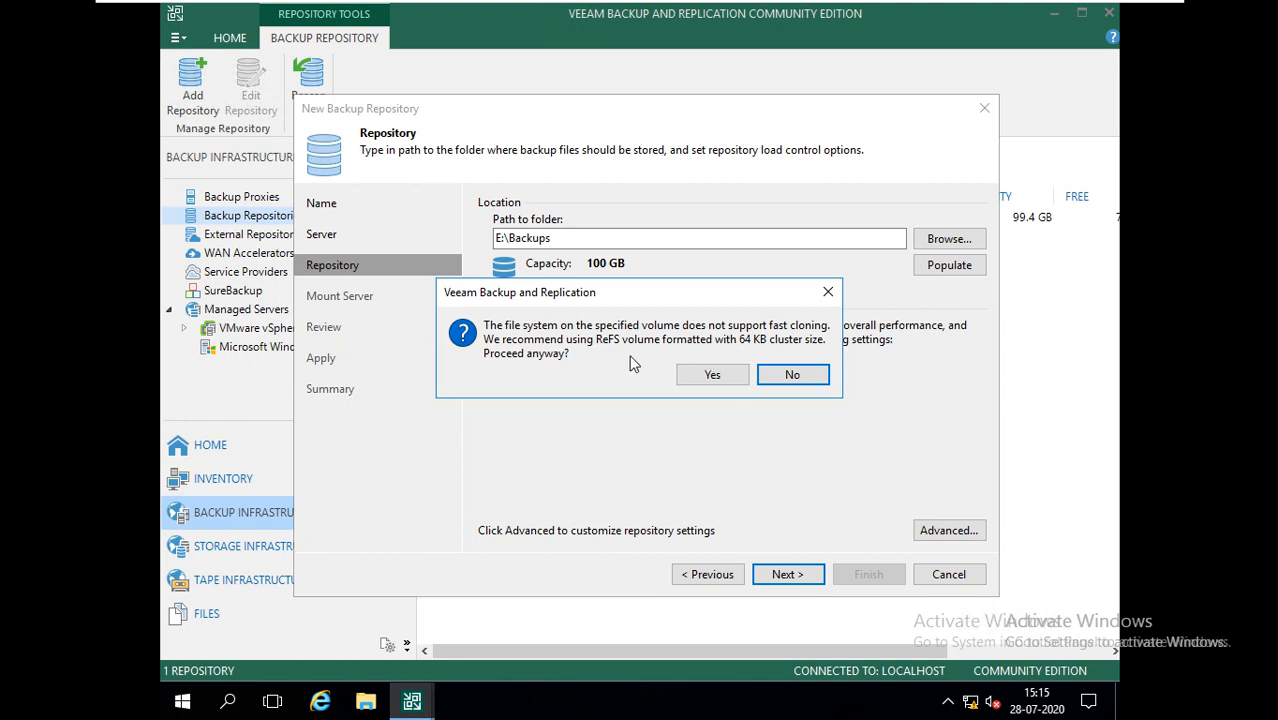
pyautogui.click(713, 376)
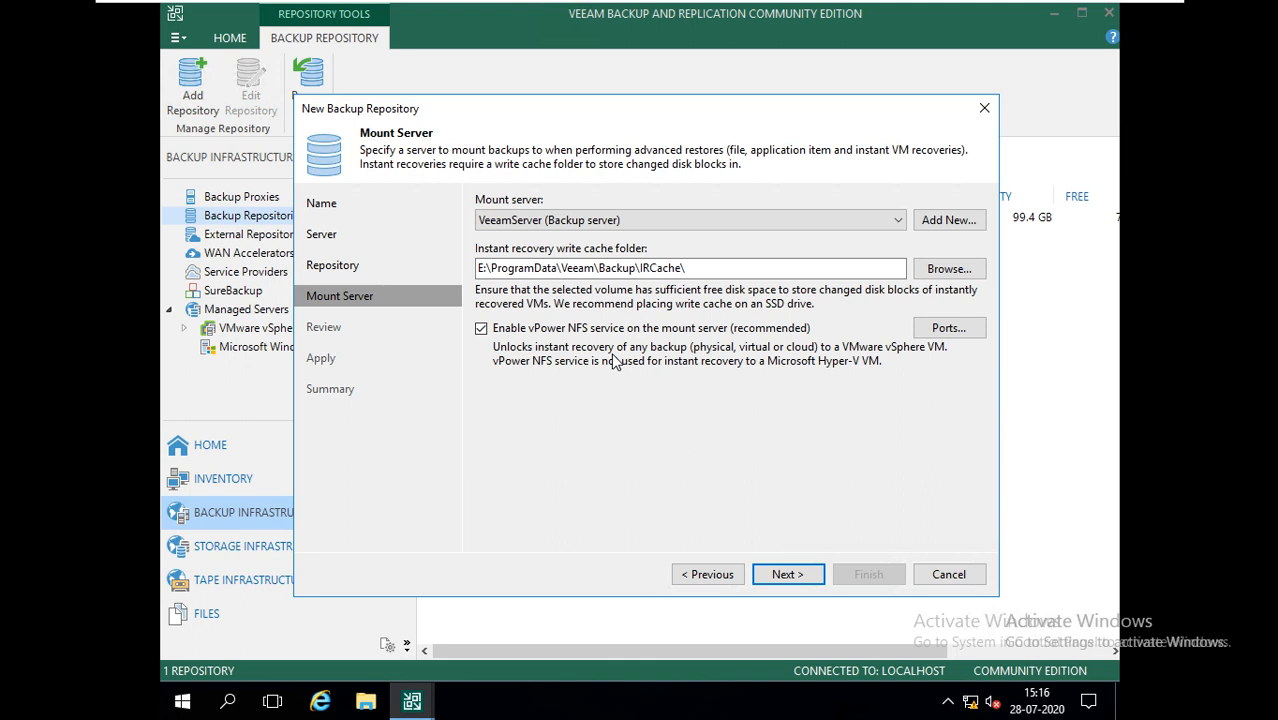
# Keep VeeamServer as the mount server with the vPower NFS service enabled, and apply the reviewed repository settings.
pyautogui.click(806, 580)
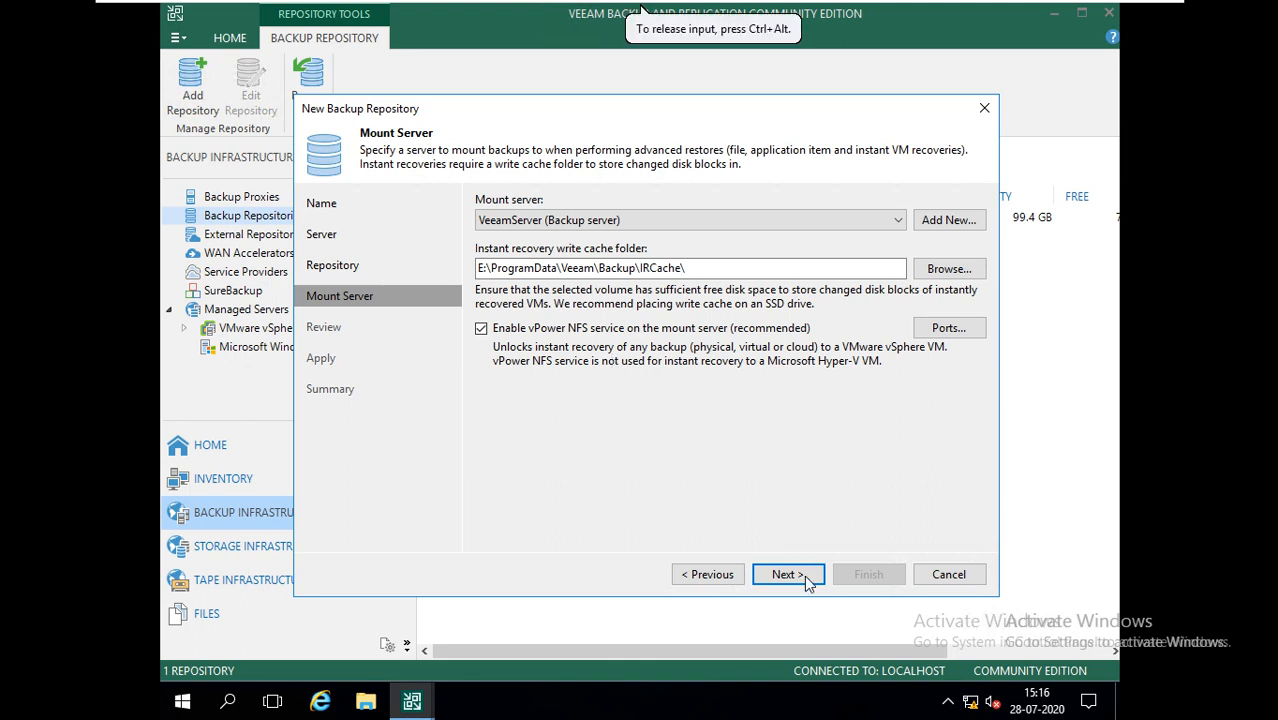
pyautogui.click(786, 574)
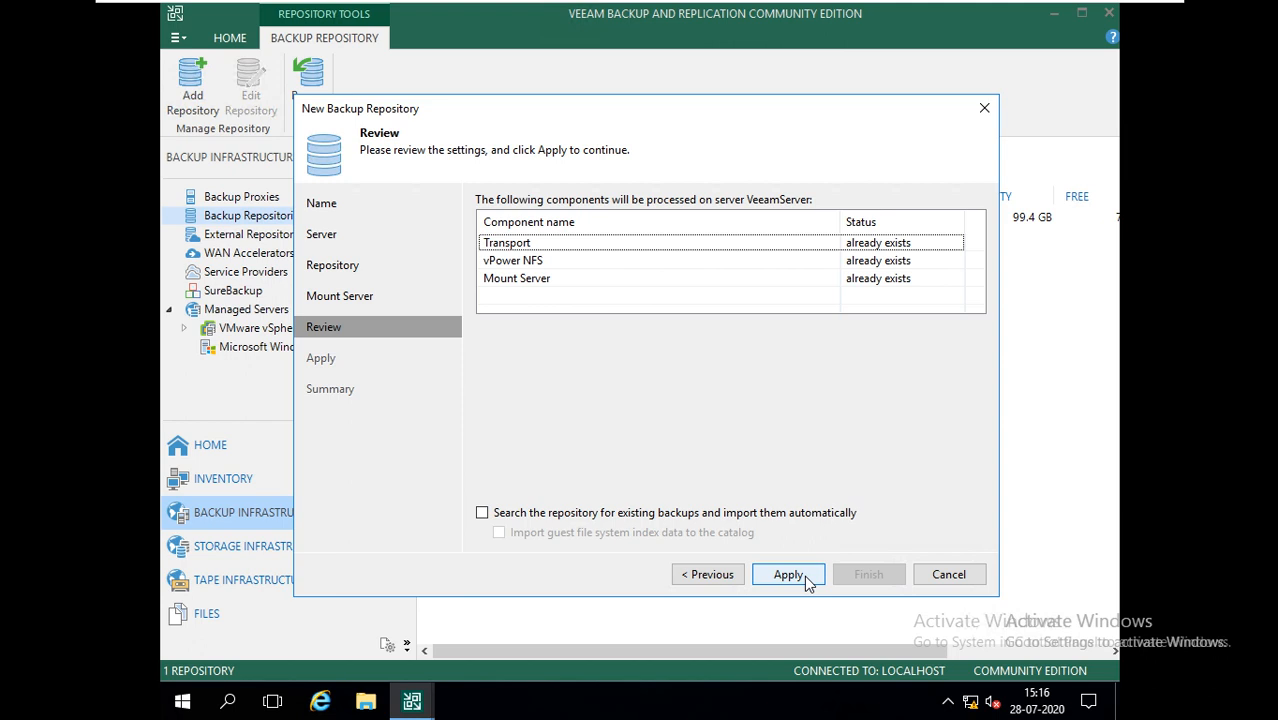
pyautogui.press('Tab')
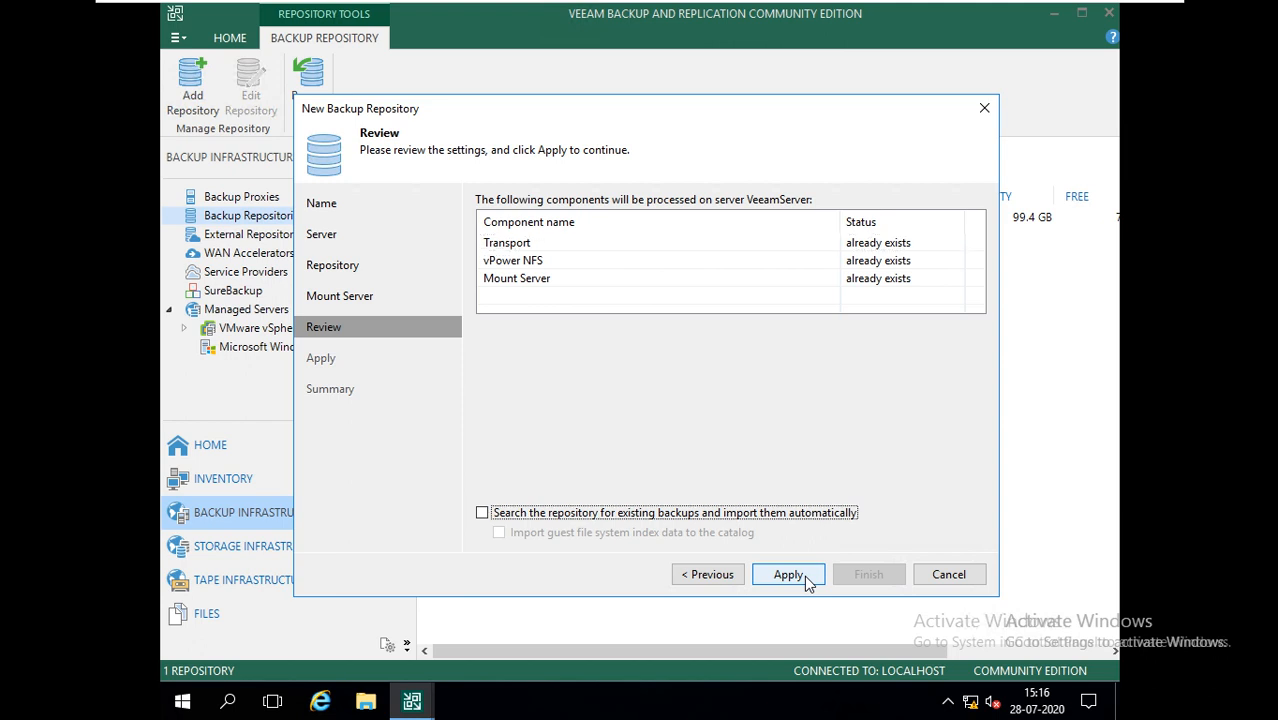
pyautogui.press('Tab')
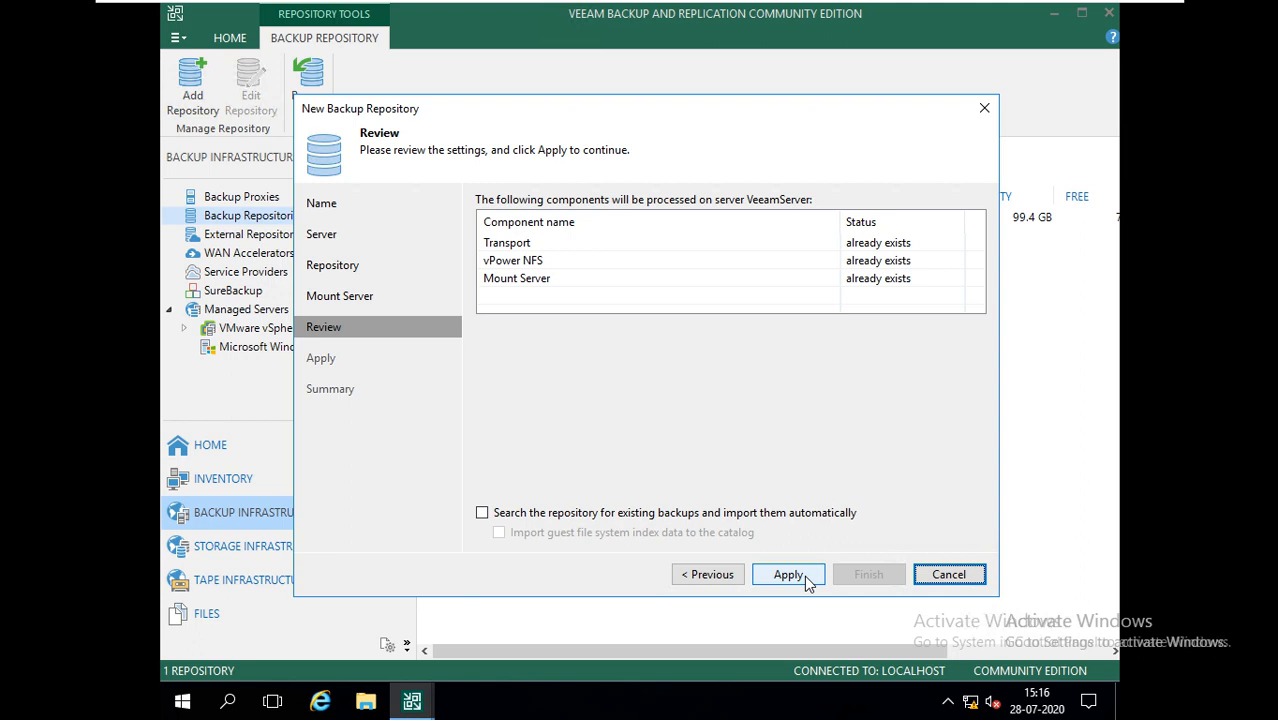
pyautogui.click(786, 576)
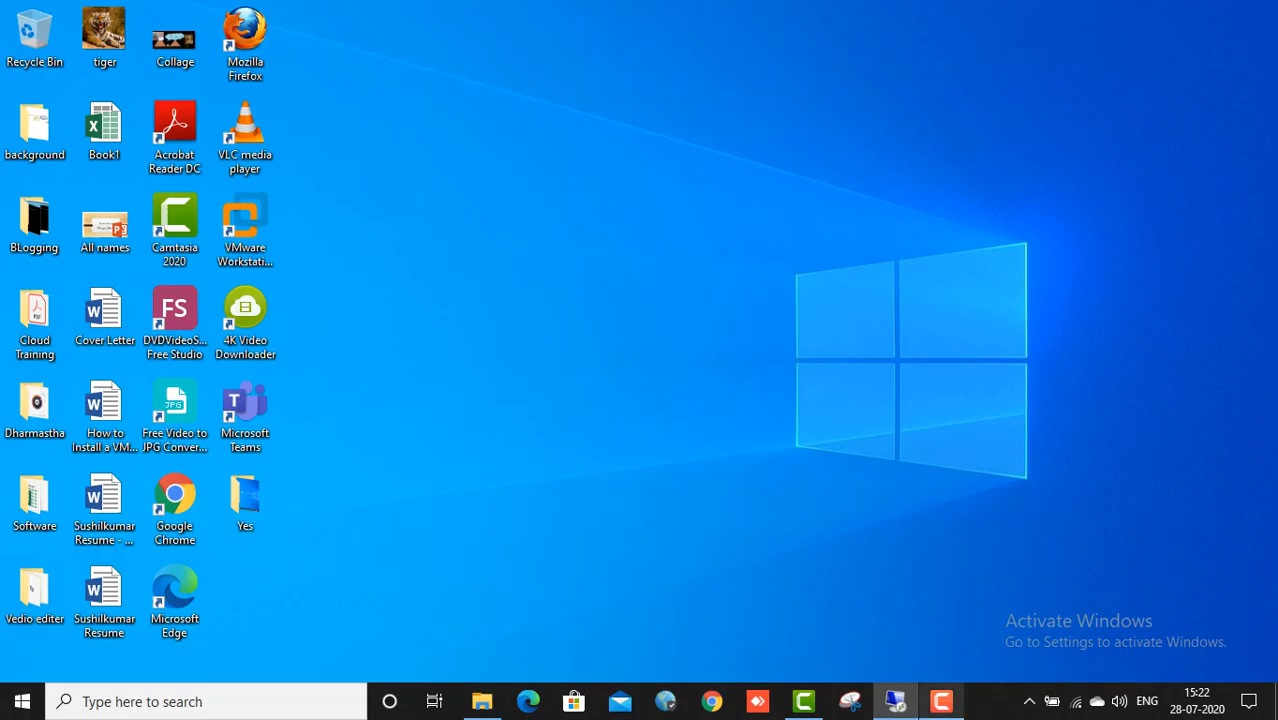
# Finish the new repository wizard without moving the configuration backup location to Repository-1, and minimize the remote session.
pyautogui.click(941, 701)
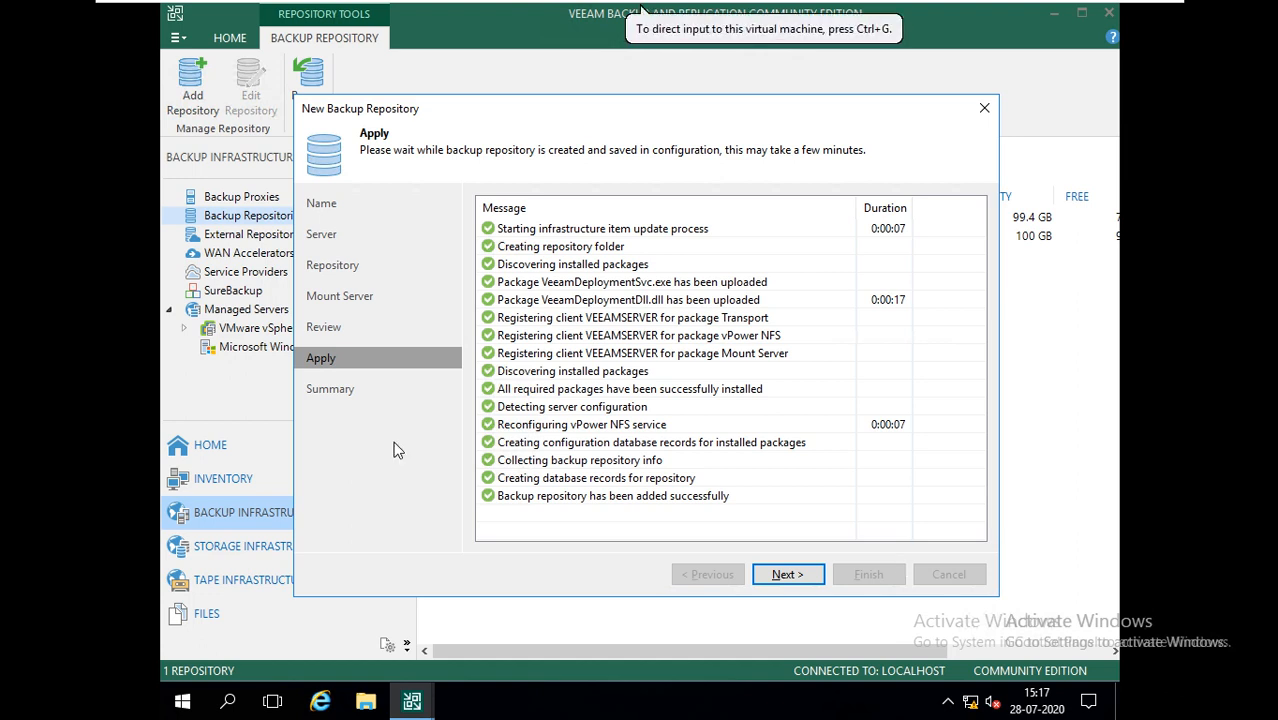
pyautogui.click(786, 575)
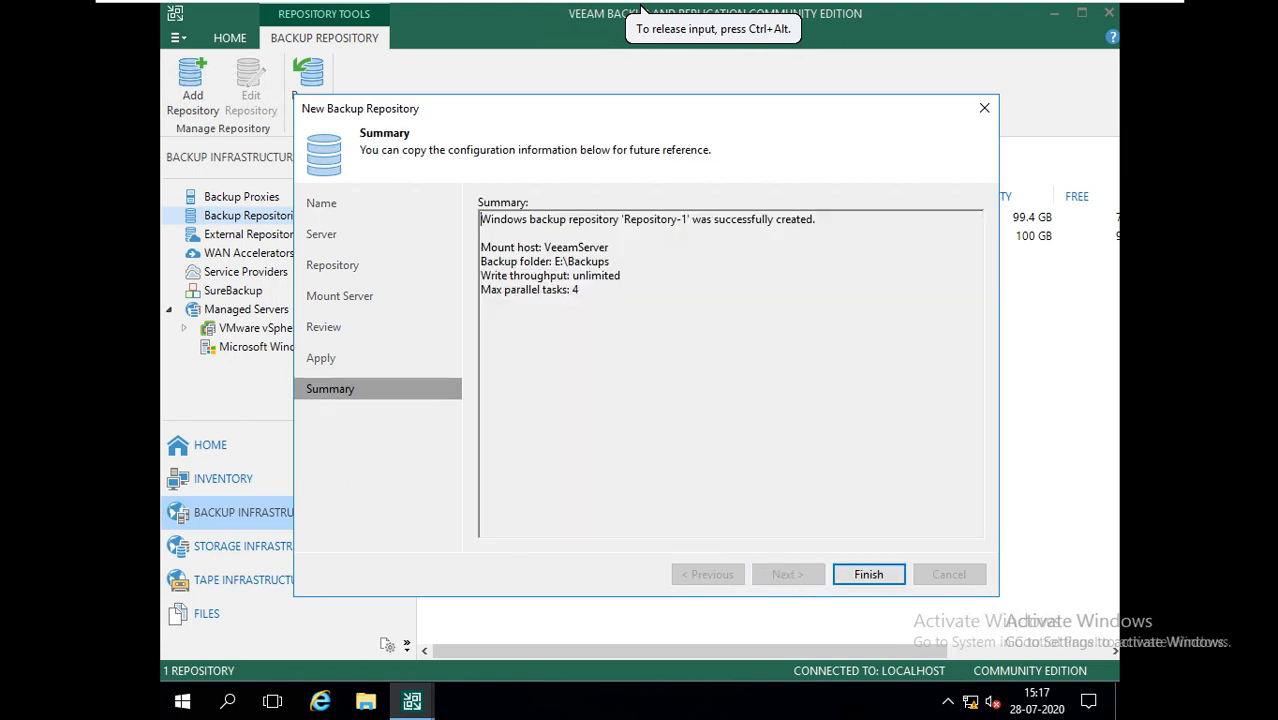
pyautogui.click(866, 574)
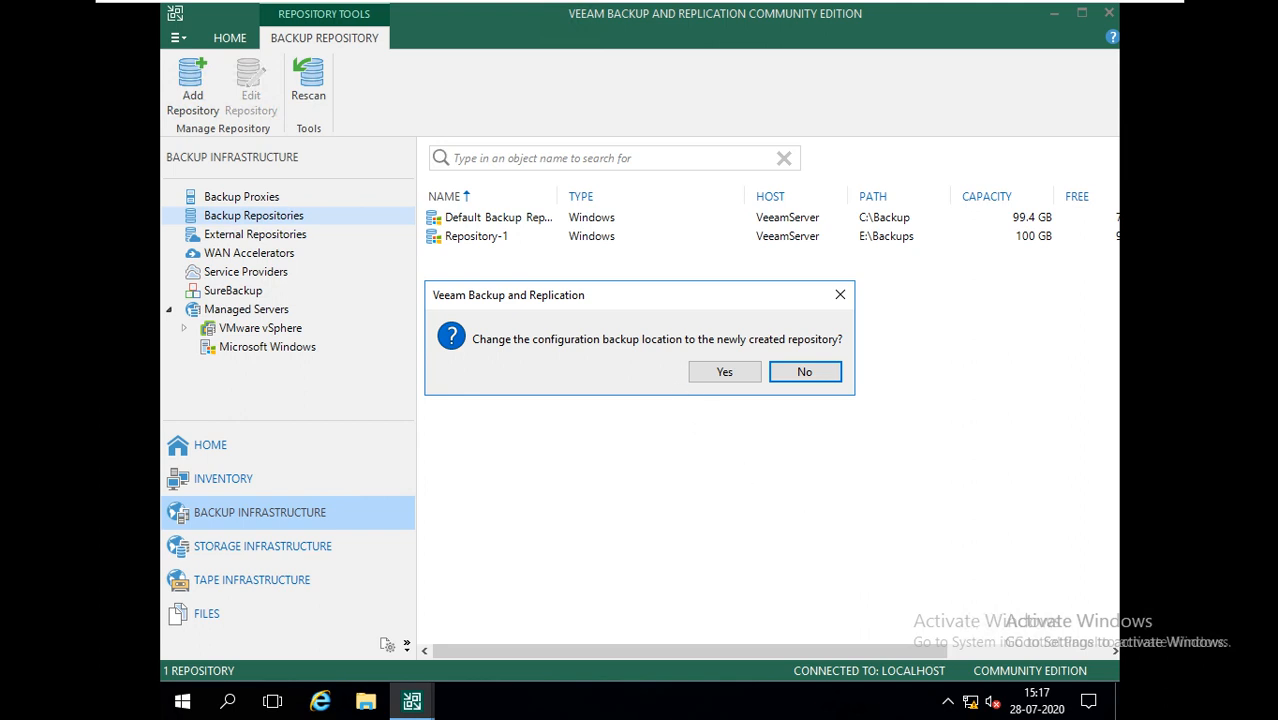
pyautogui.click(814, 376)
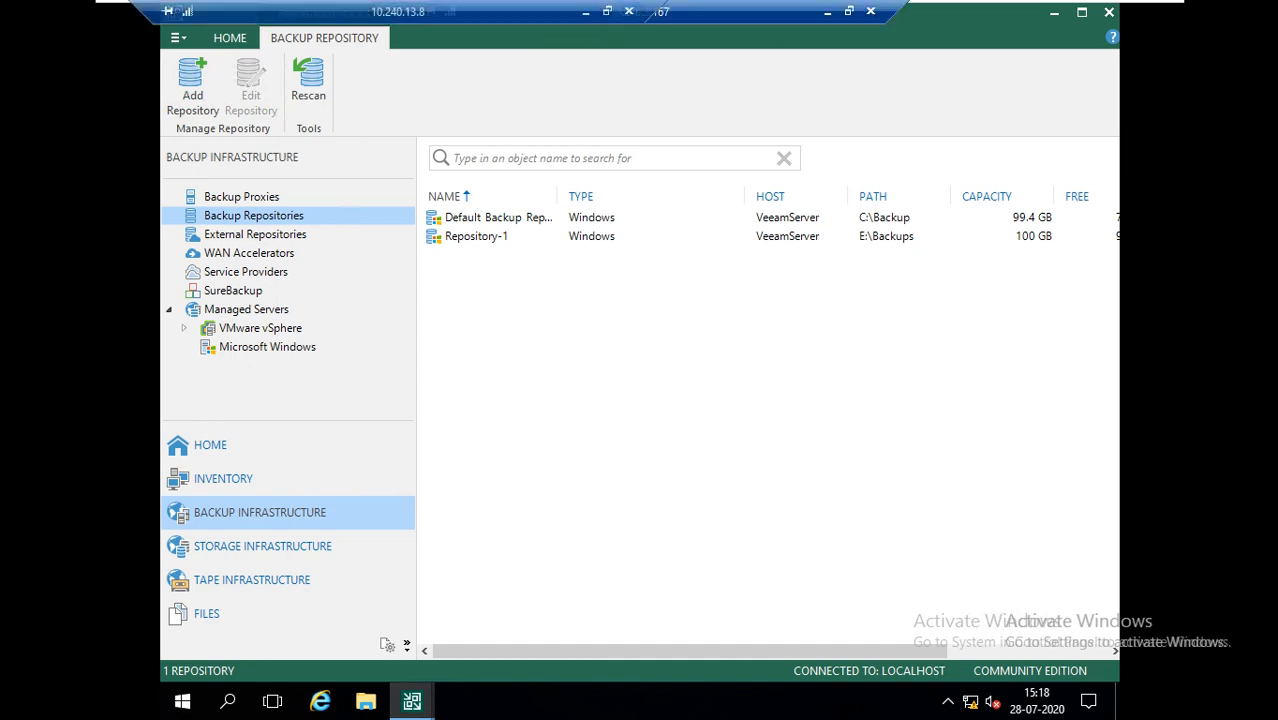
pyautogui.click(585, 11)
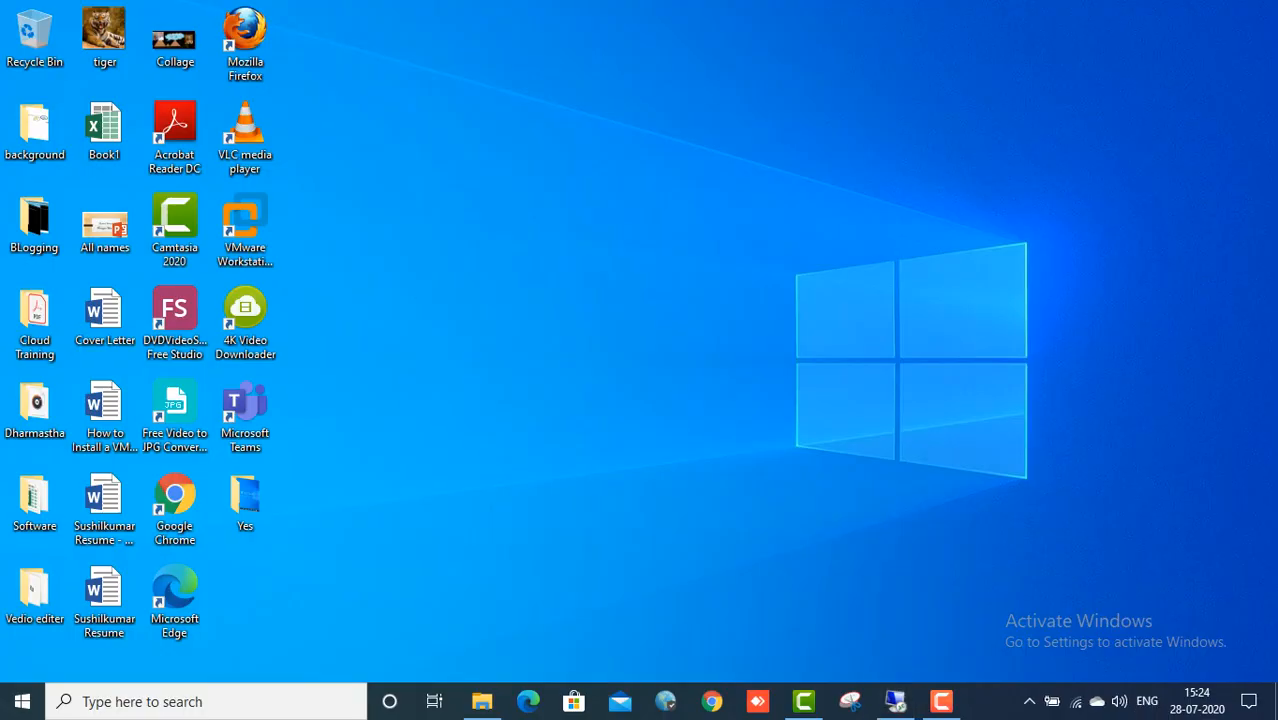